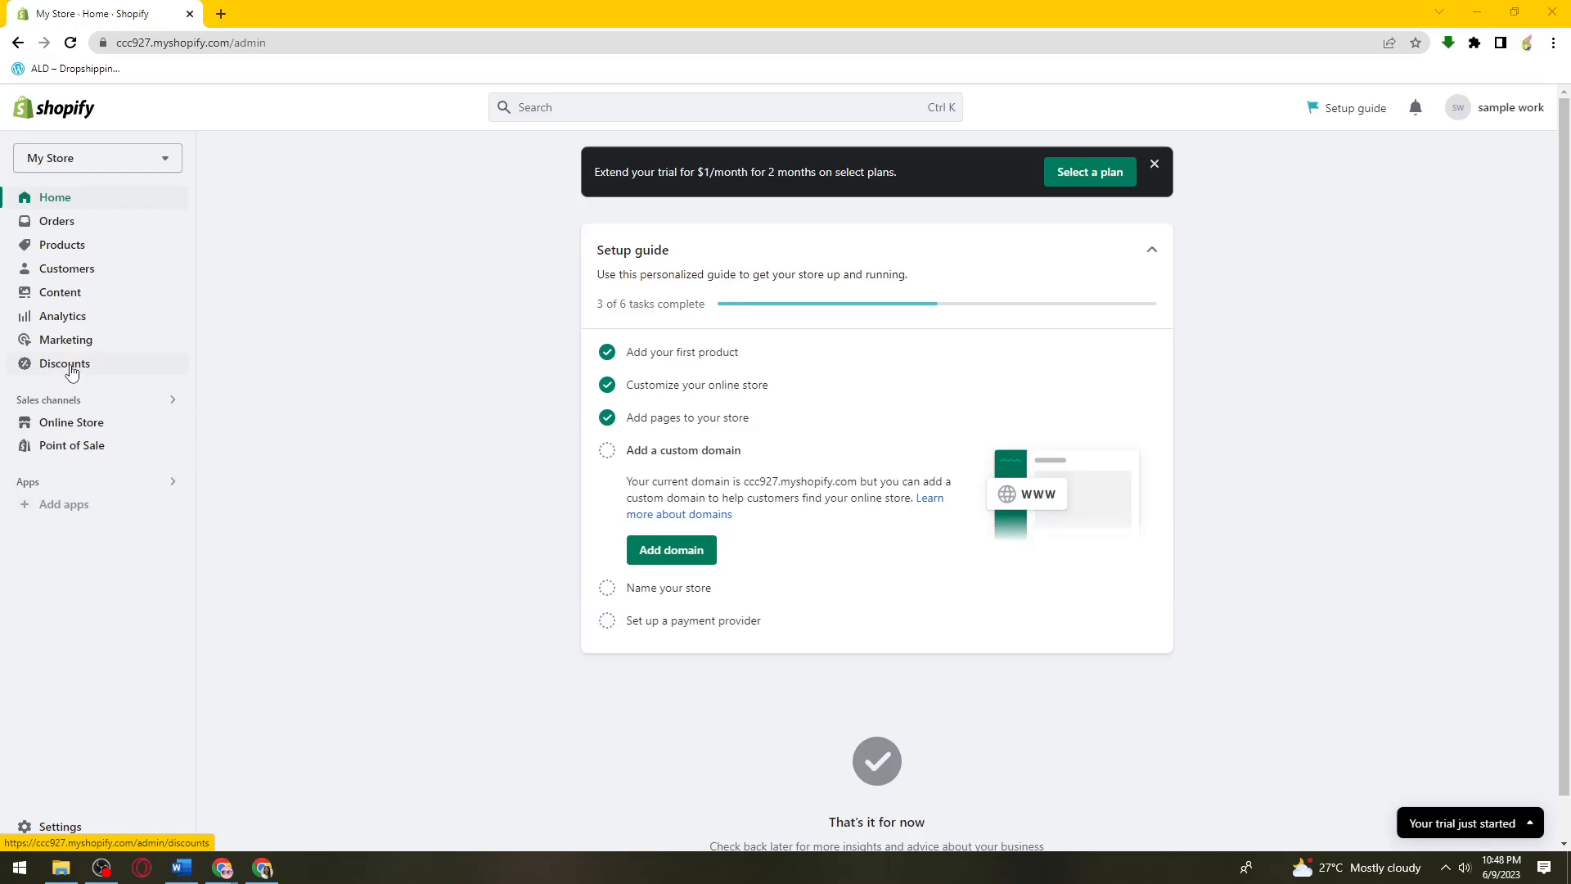
Start creating a new discount of the type Amount off order.
{"action": "left_click", "coordinate": [111, 370]}
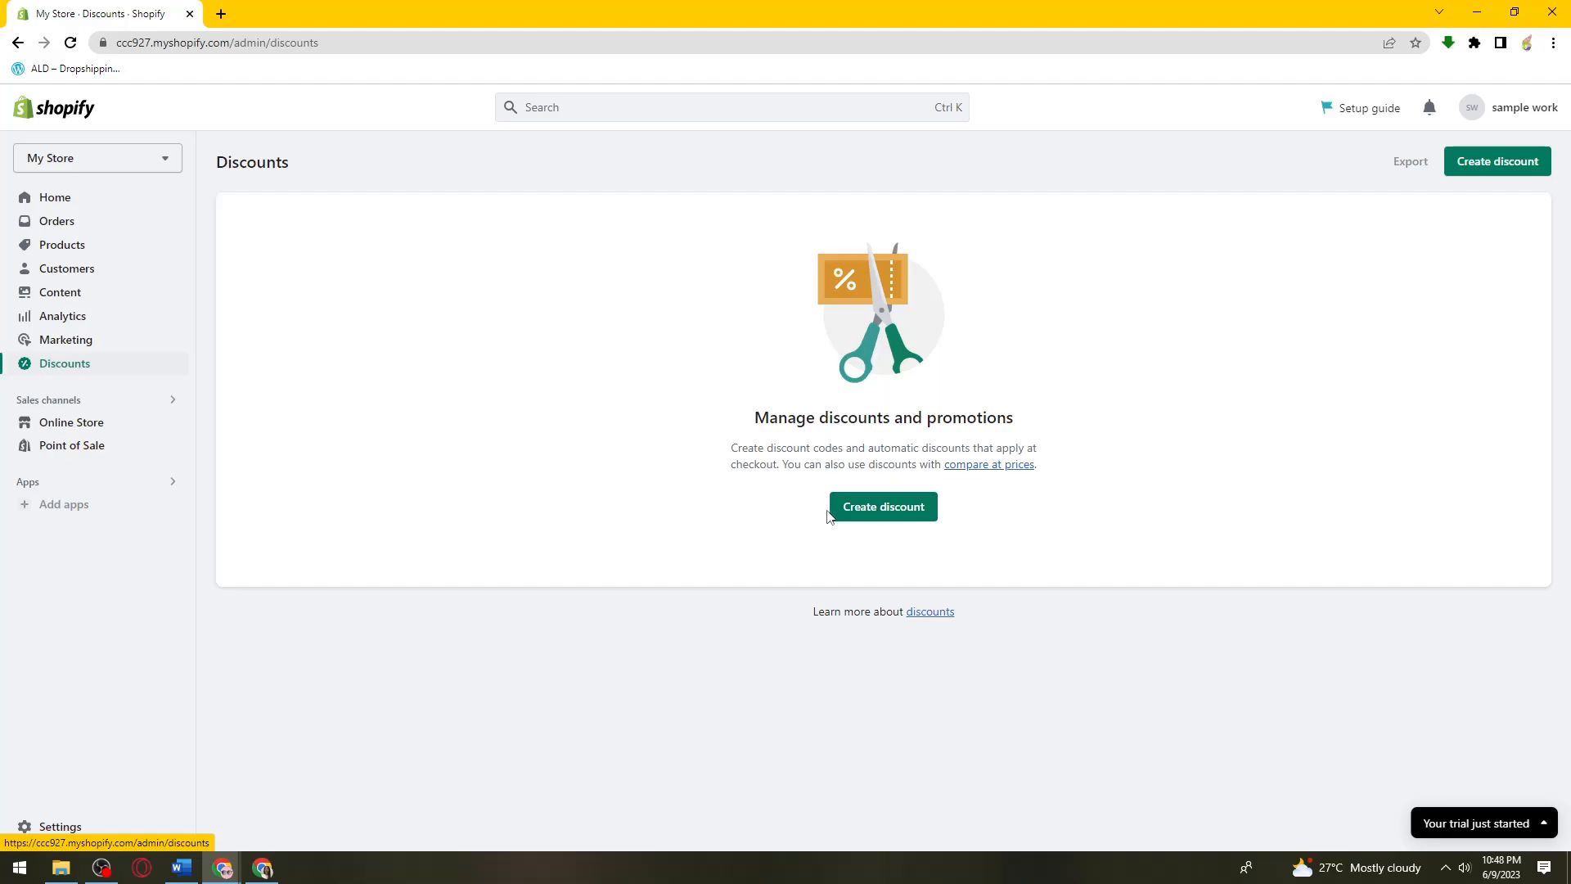
{"action": "left_click", "coordinate": [911, 513]}
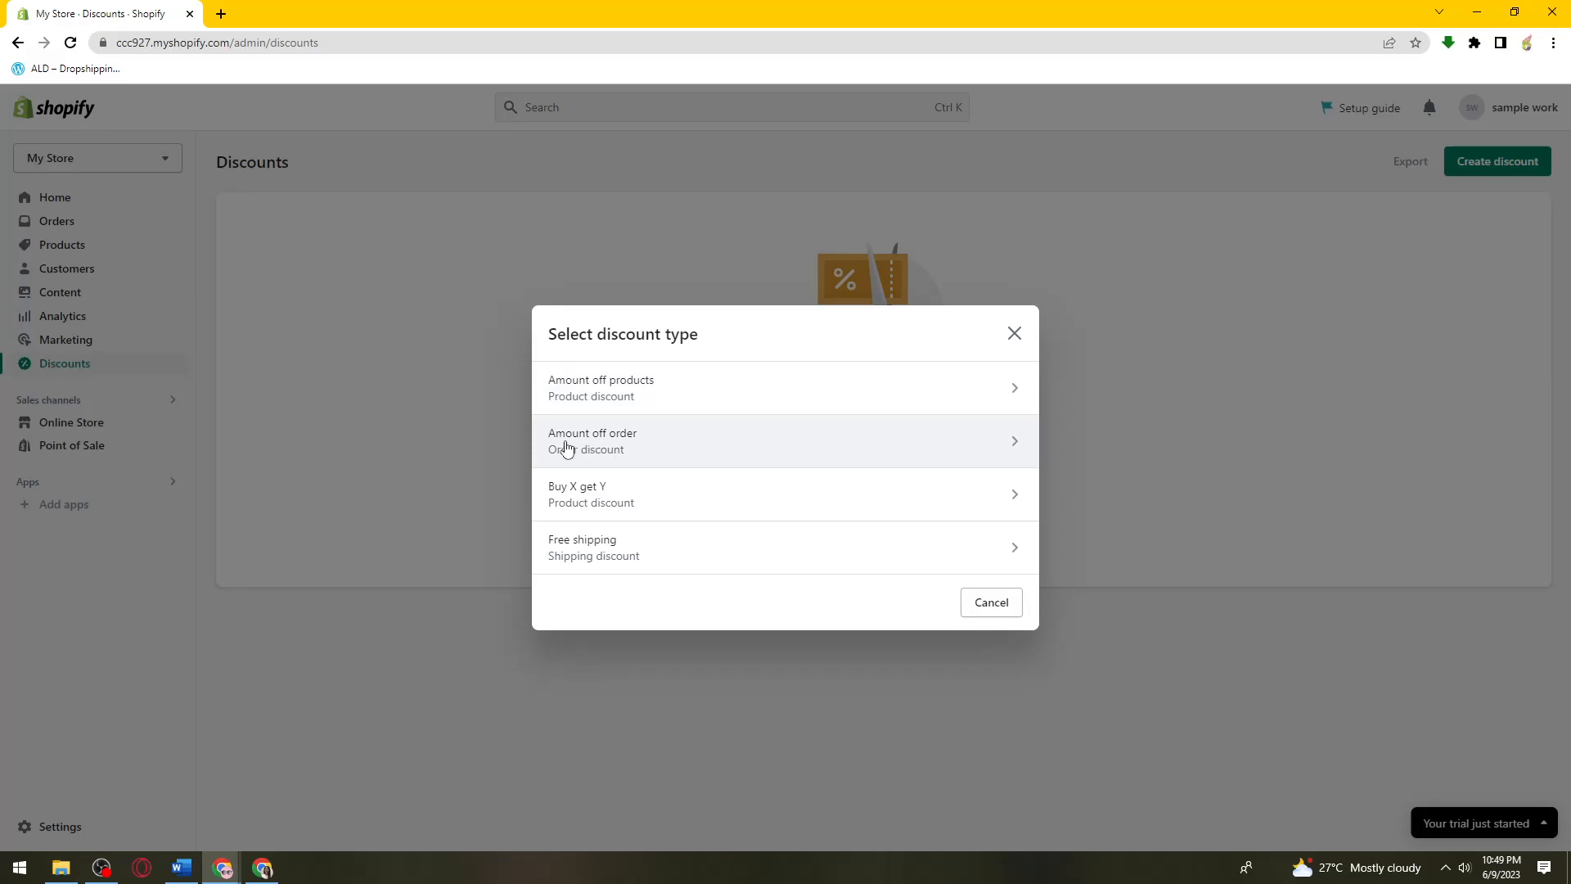
{"action": "left_click", "coordinate": [617, 449]}
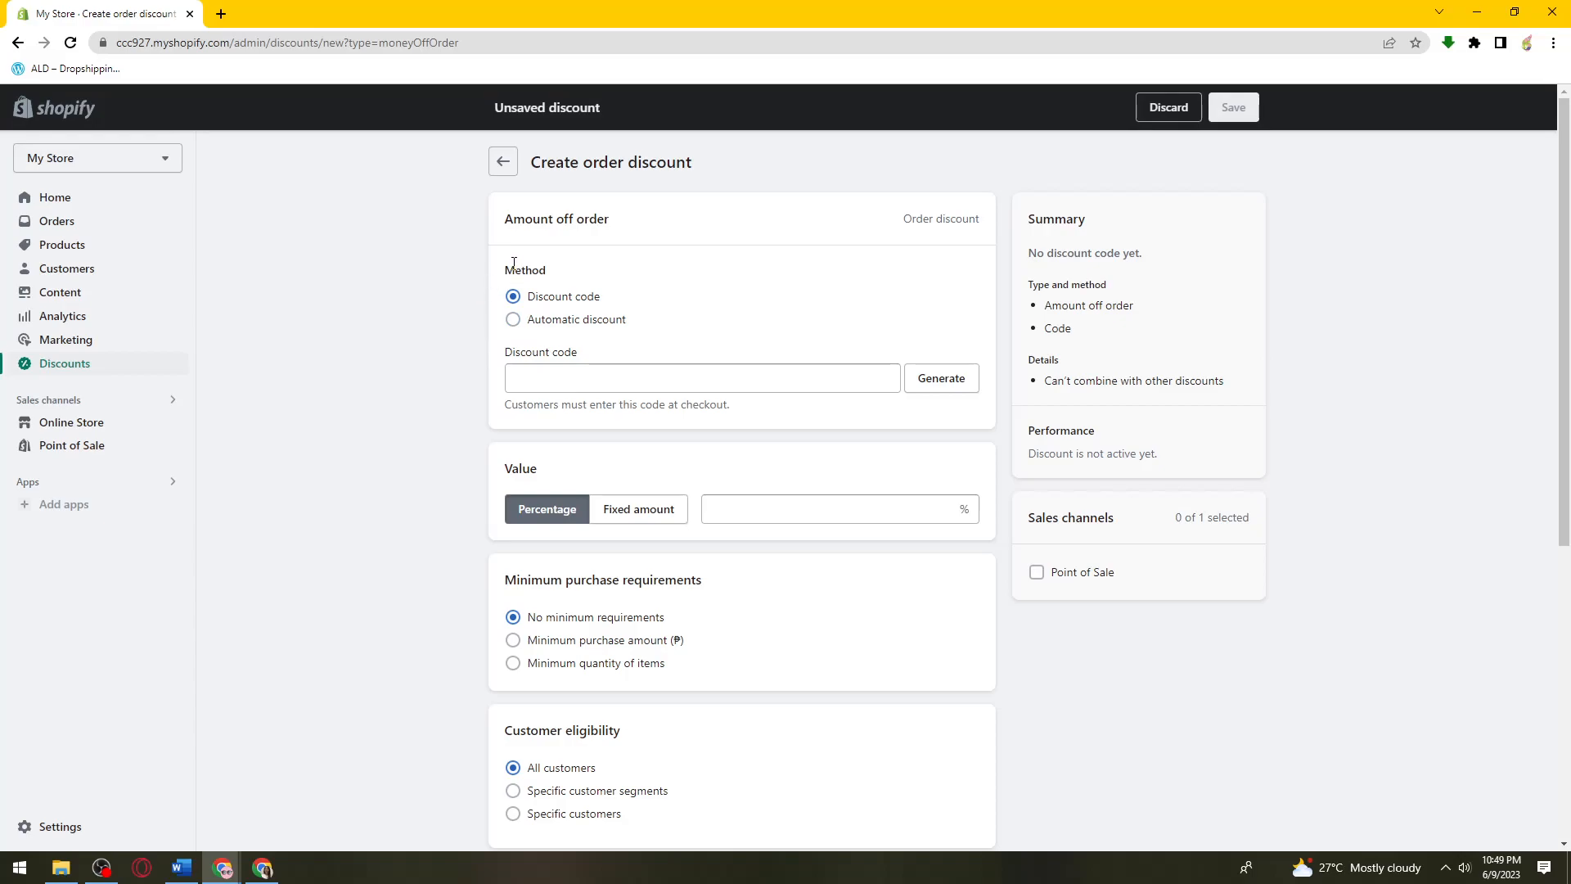
Try the Automatic discount method, and switch back to the Discount code method.
{"action": "left_click_drag", "start_coordinate": [506, 272], "coordinate": [730, 327]}
{"action": "left_click", "coordinate": [594, 301]}
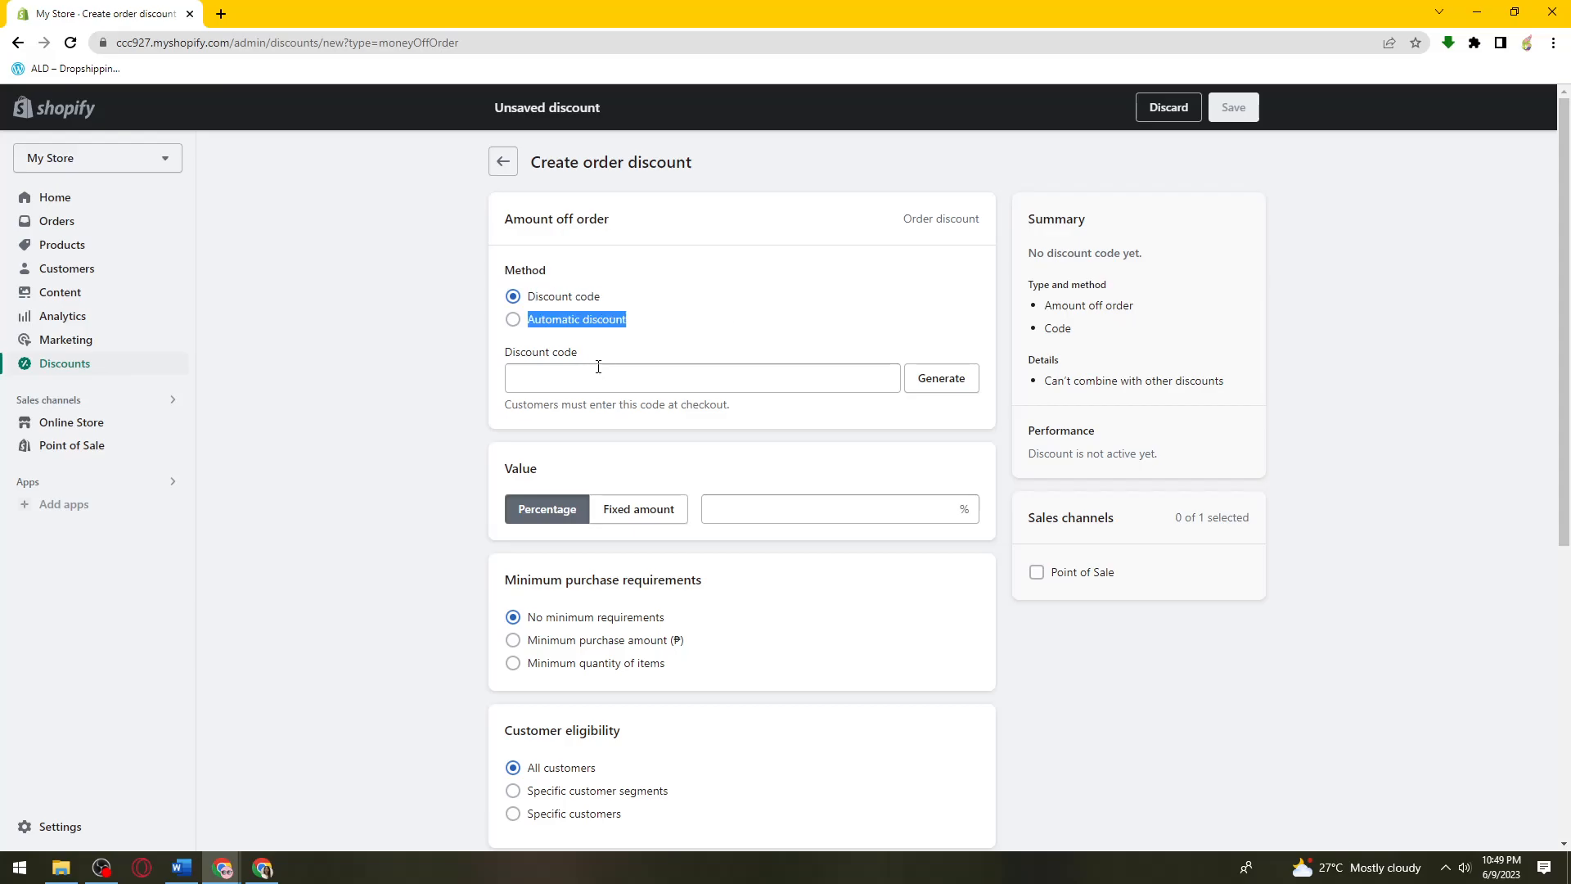
{"action": "left_click_drag", "start_coordinate": [506, 354], "coordinate": [513, 352]}
{"action": "left_click", "coordinate": [513, 356]}
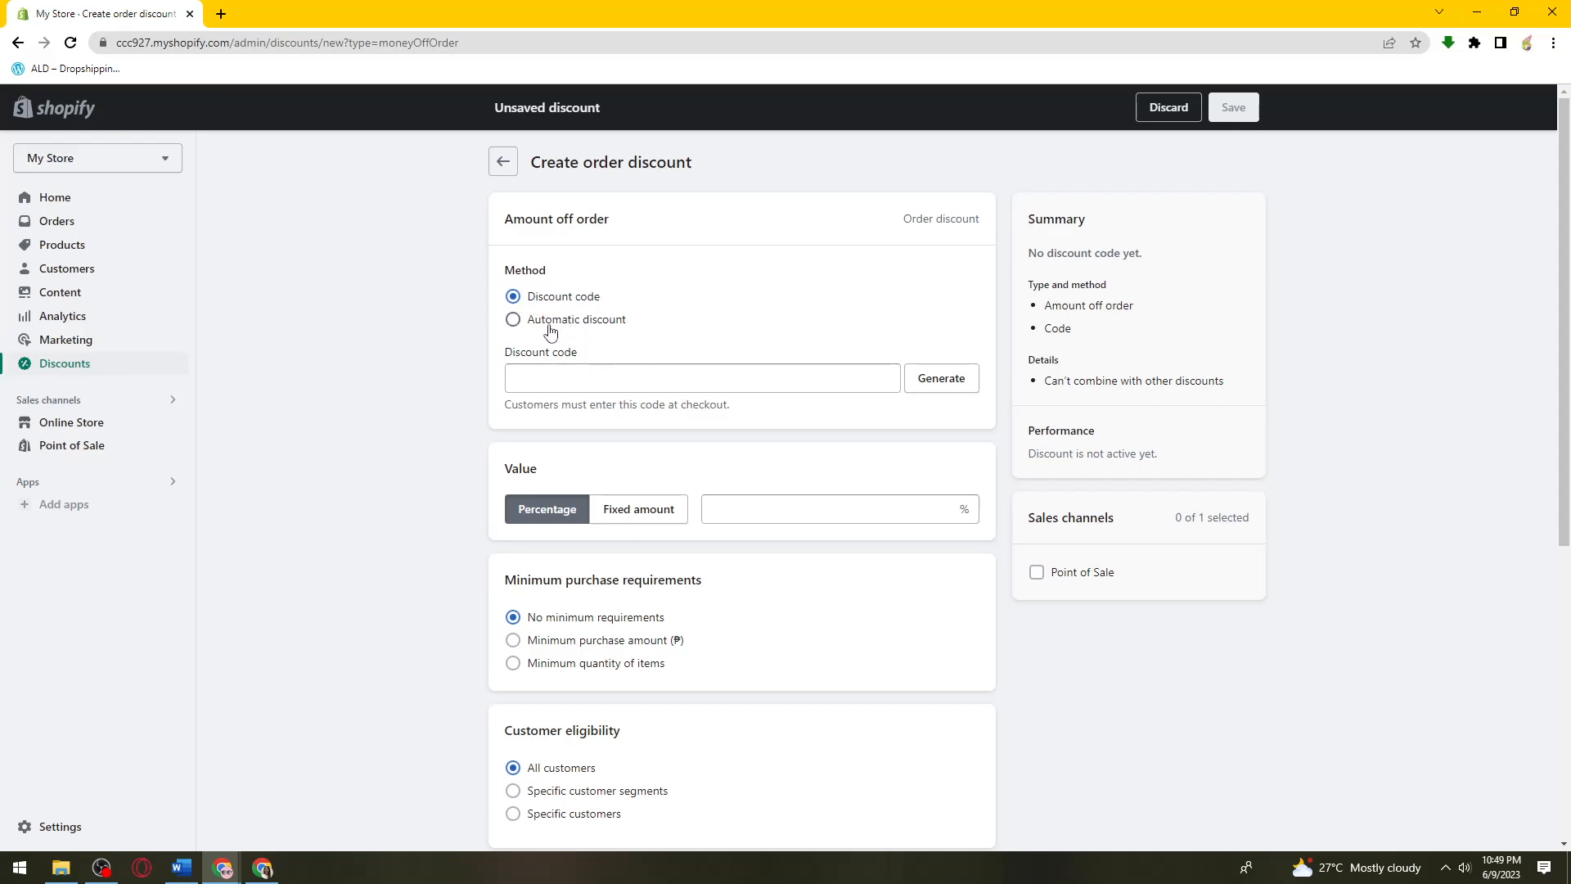
{"action": "left_click", "coordinate": [549, 327]}
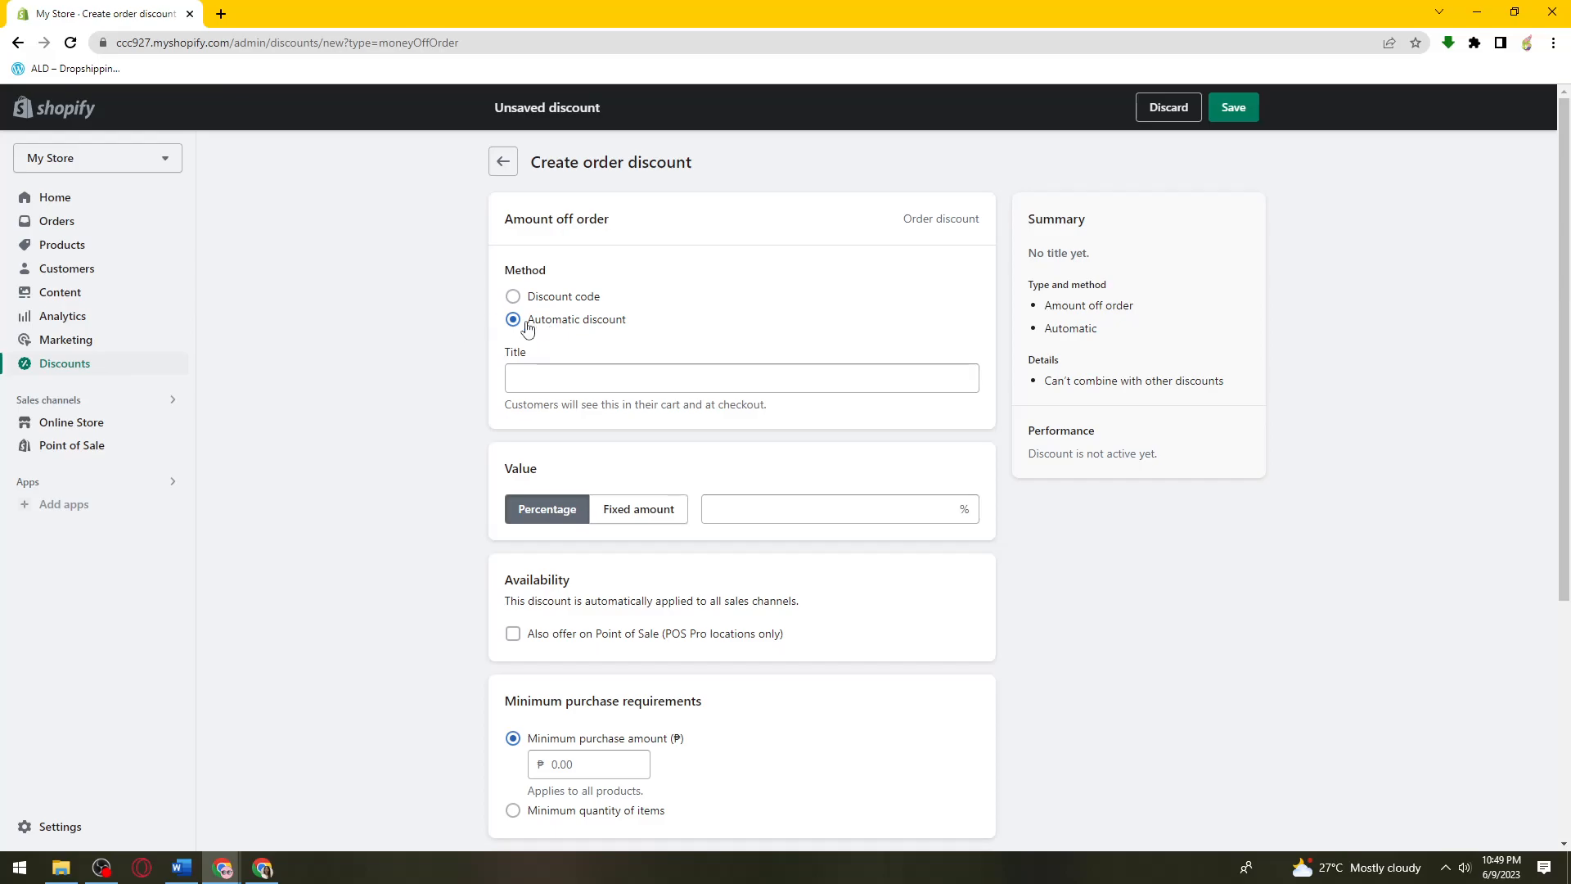
{"action": "left_click", "coordinate": [584, 299]}
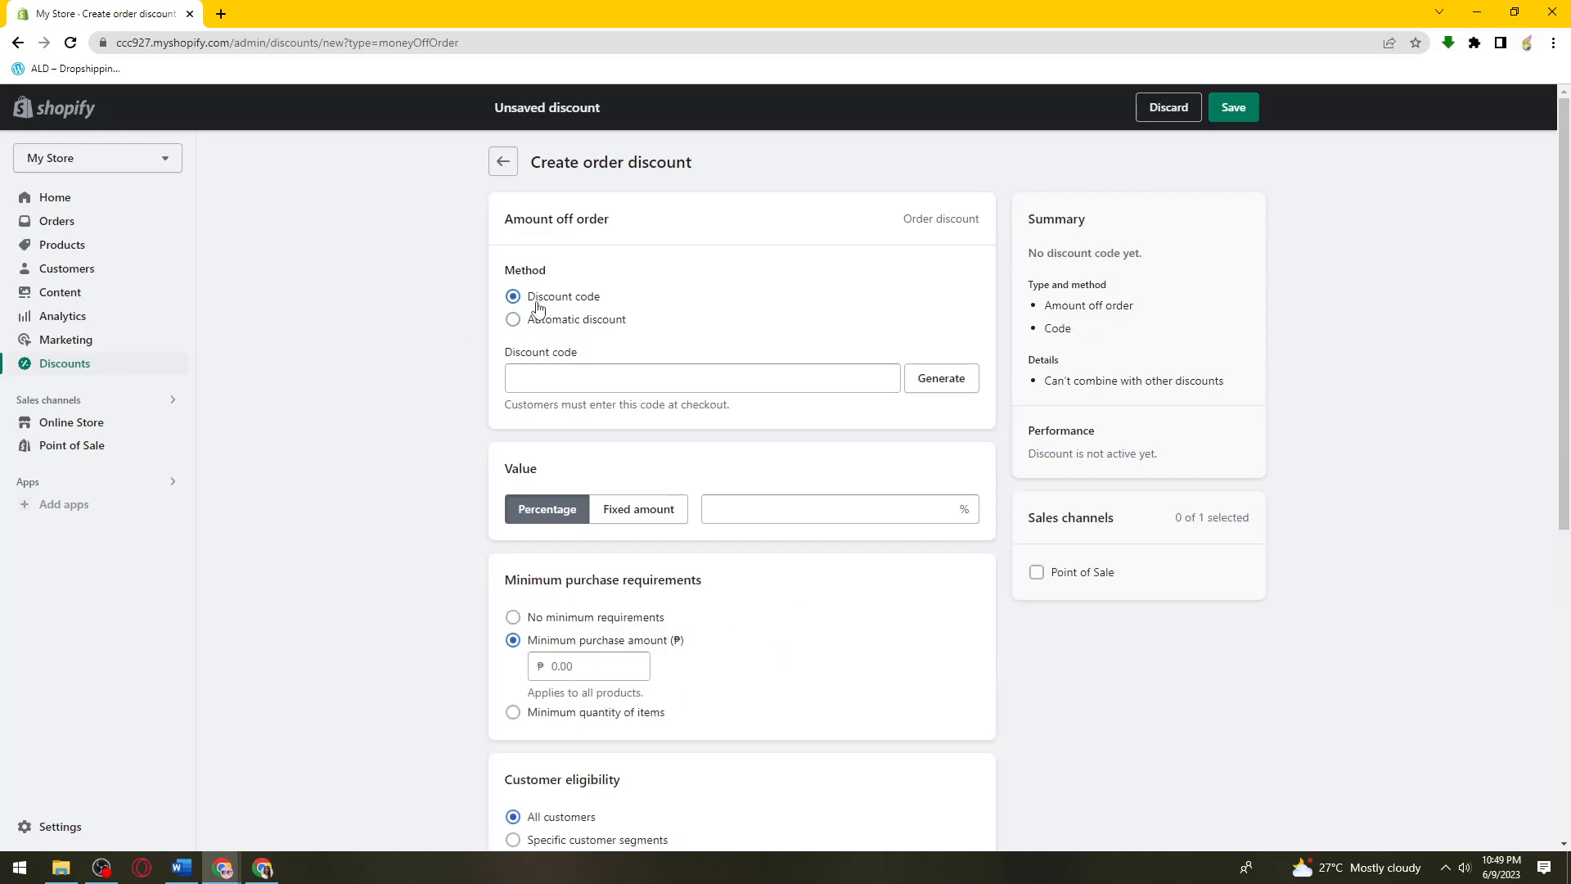
Enter SAVE20 as the discount code for the order discount.
{"action": "left_click", "coordinate": [562, 387]}
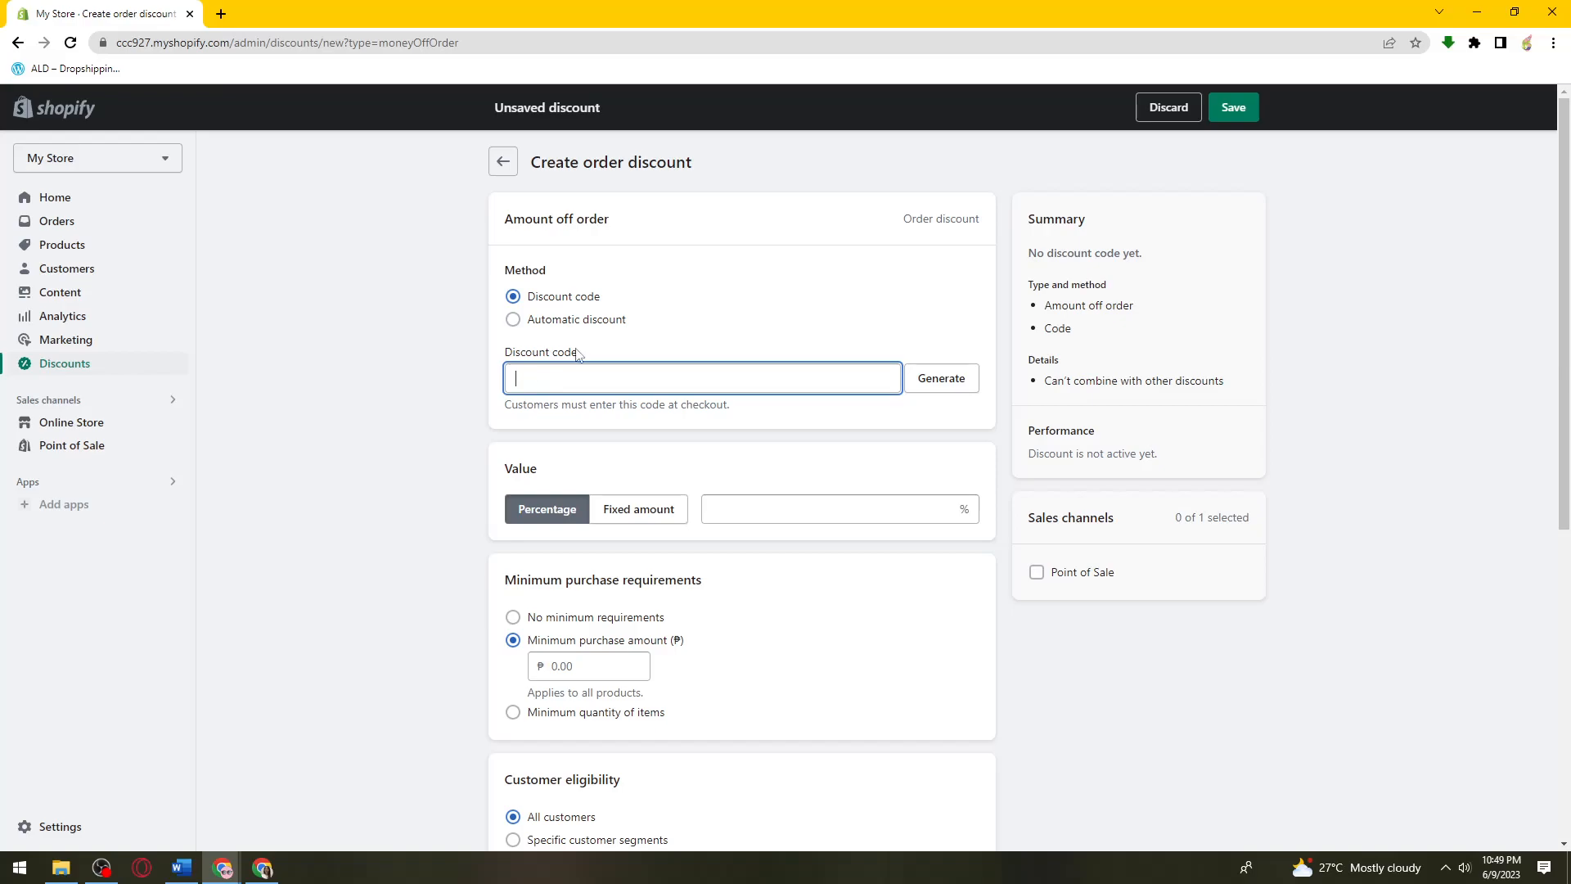
{"action": "type", "text": "SAVE20"}
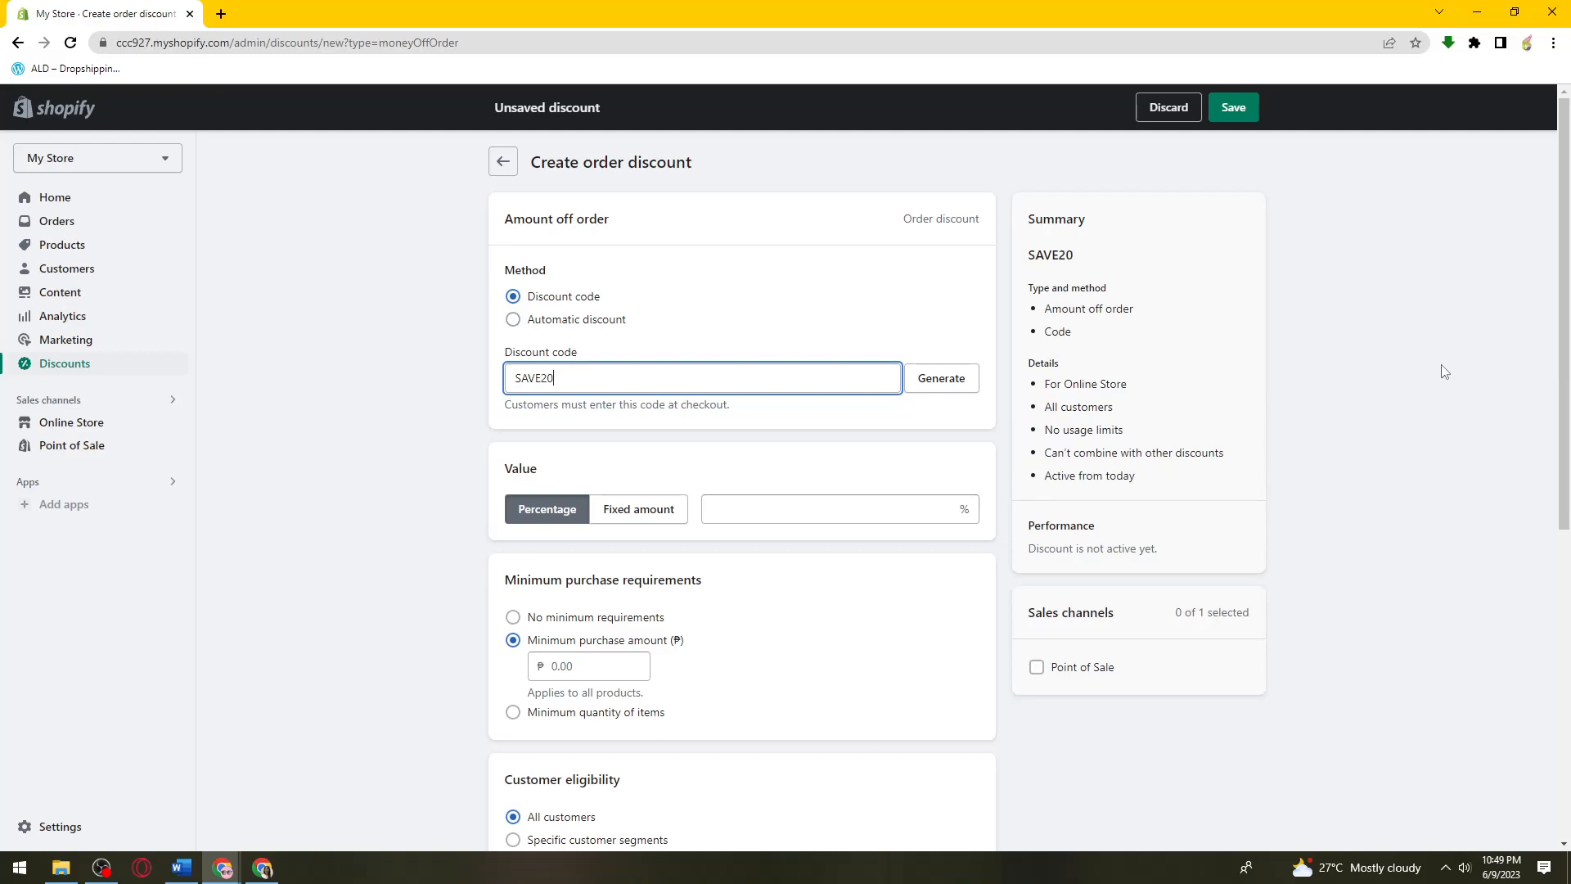
{"action": "left_click", "coordinate": [1358, 369]}
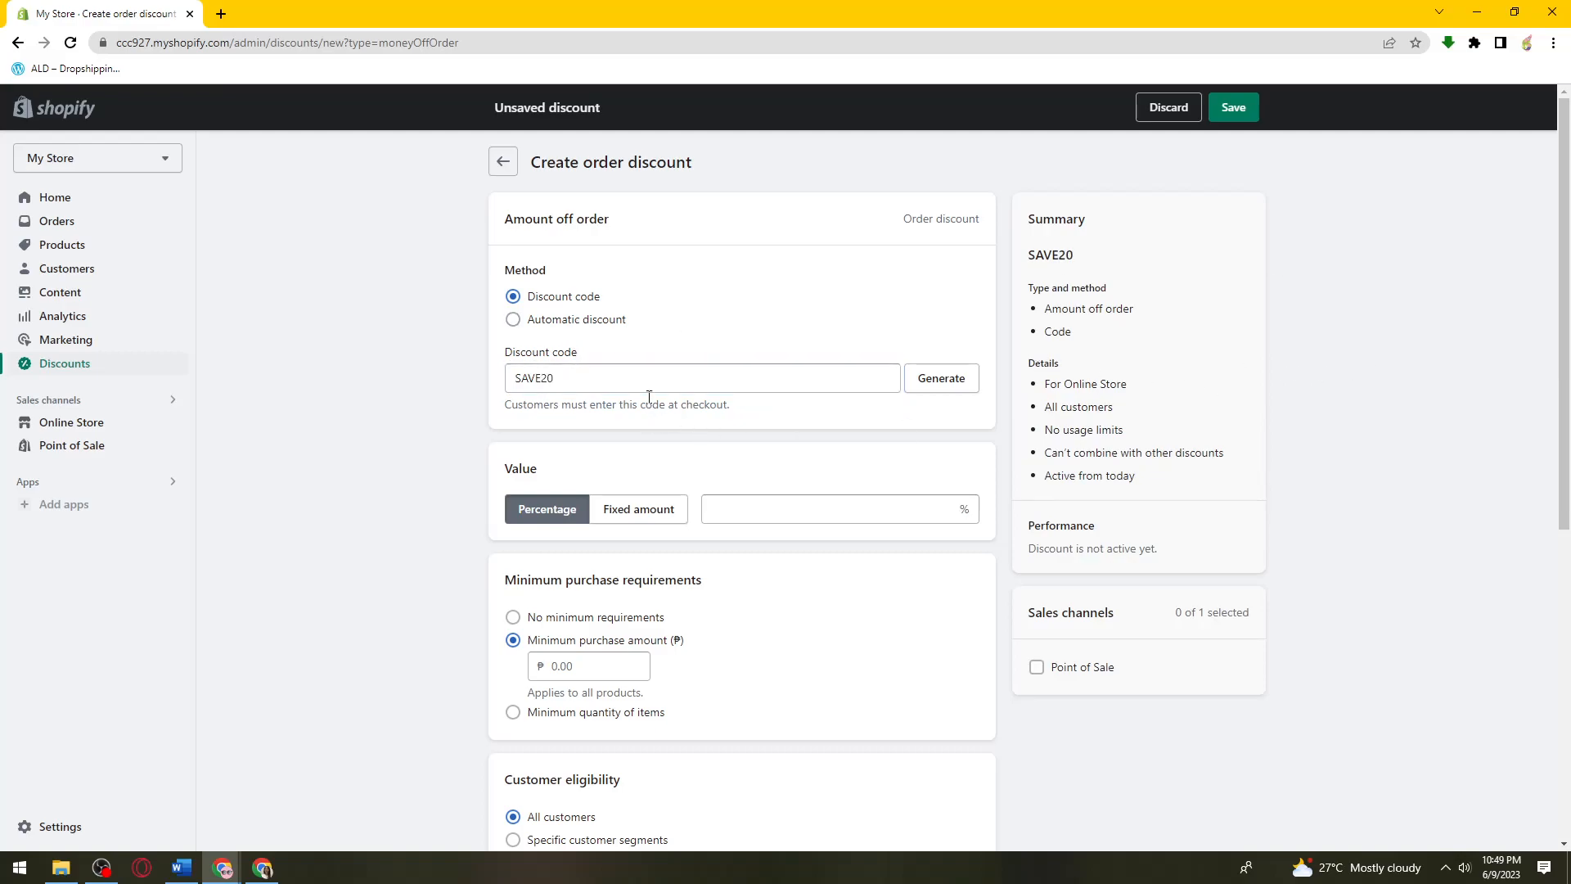
Extend the discount code so that it reads SAVE200.
{"action": "left_click_drag", "start_coordinate": [649, 397], "coordinate": [662, 381]}
{"action": "left_click", "coordinate": [425, 431]}
{"action": "left_click", "coordinate": [581, 379]}
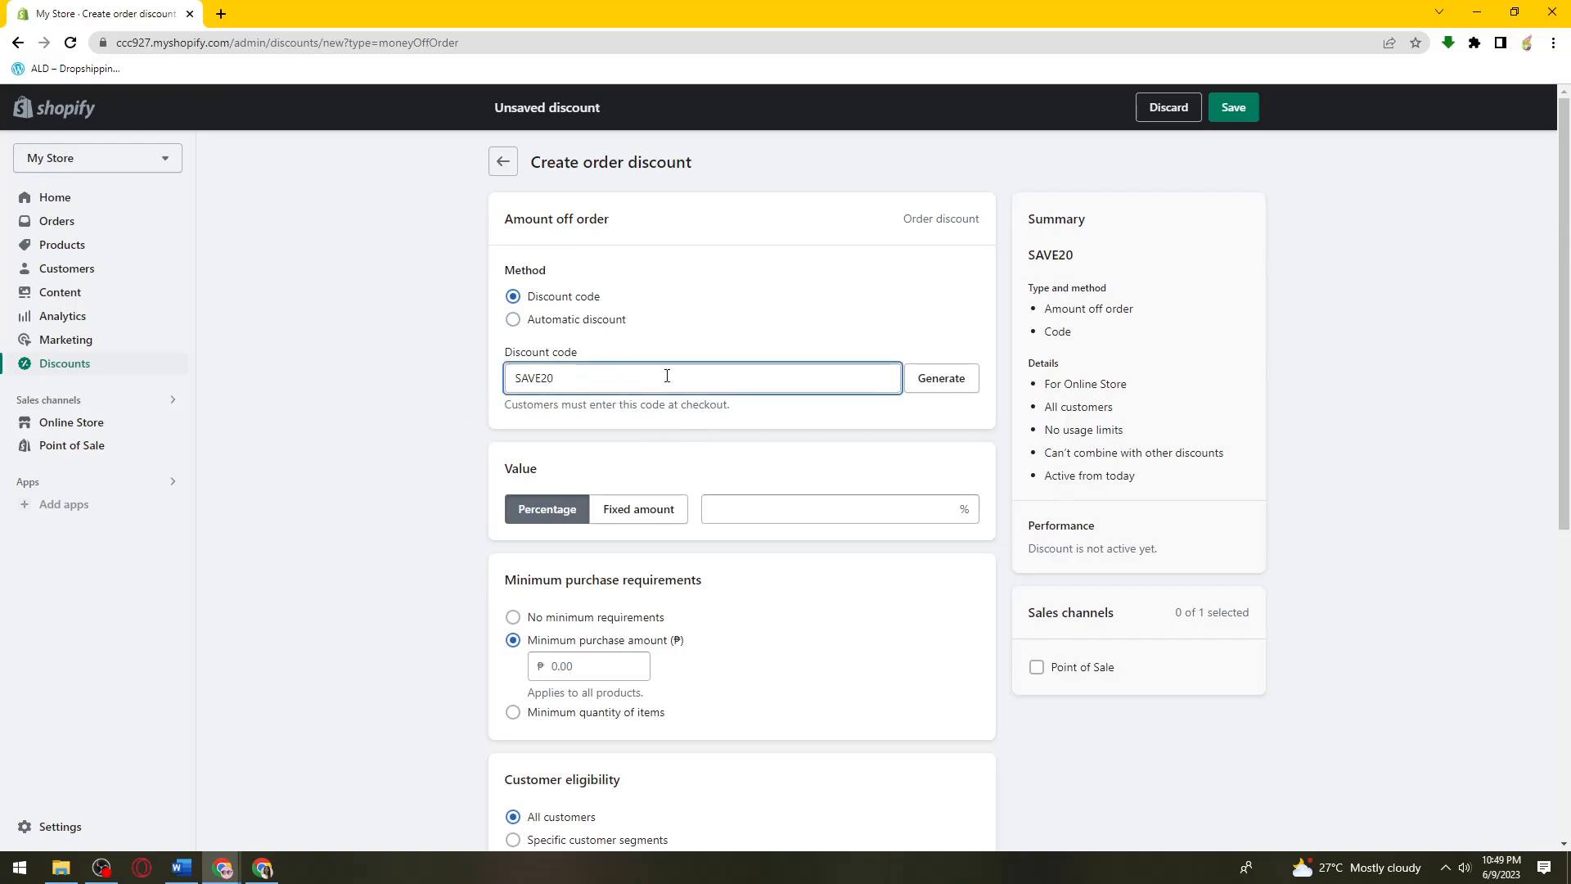
{"action": "type", "text": "0"}
{"action": "left_click", "coordinate": [1448, 297]}
{"action": "left_click_drag", "start_coordinate": [560, 381], "coordinate": [401, 385]}
{"action": "left_click", "coordinate": [663, 378]}
{"action": "left_click", "coordinate": [1539, 374]}
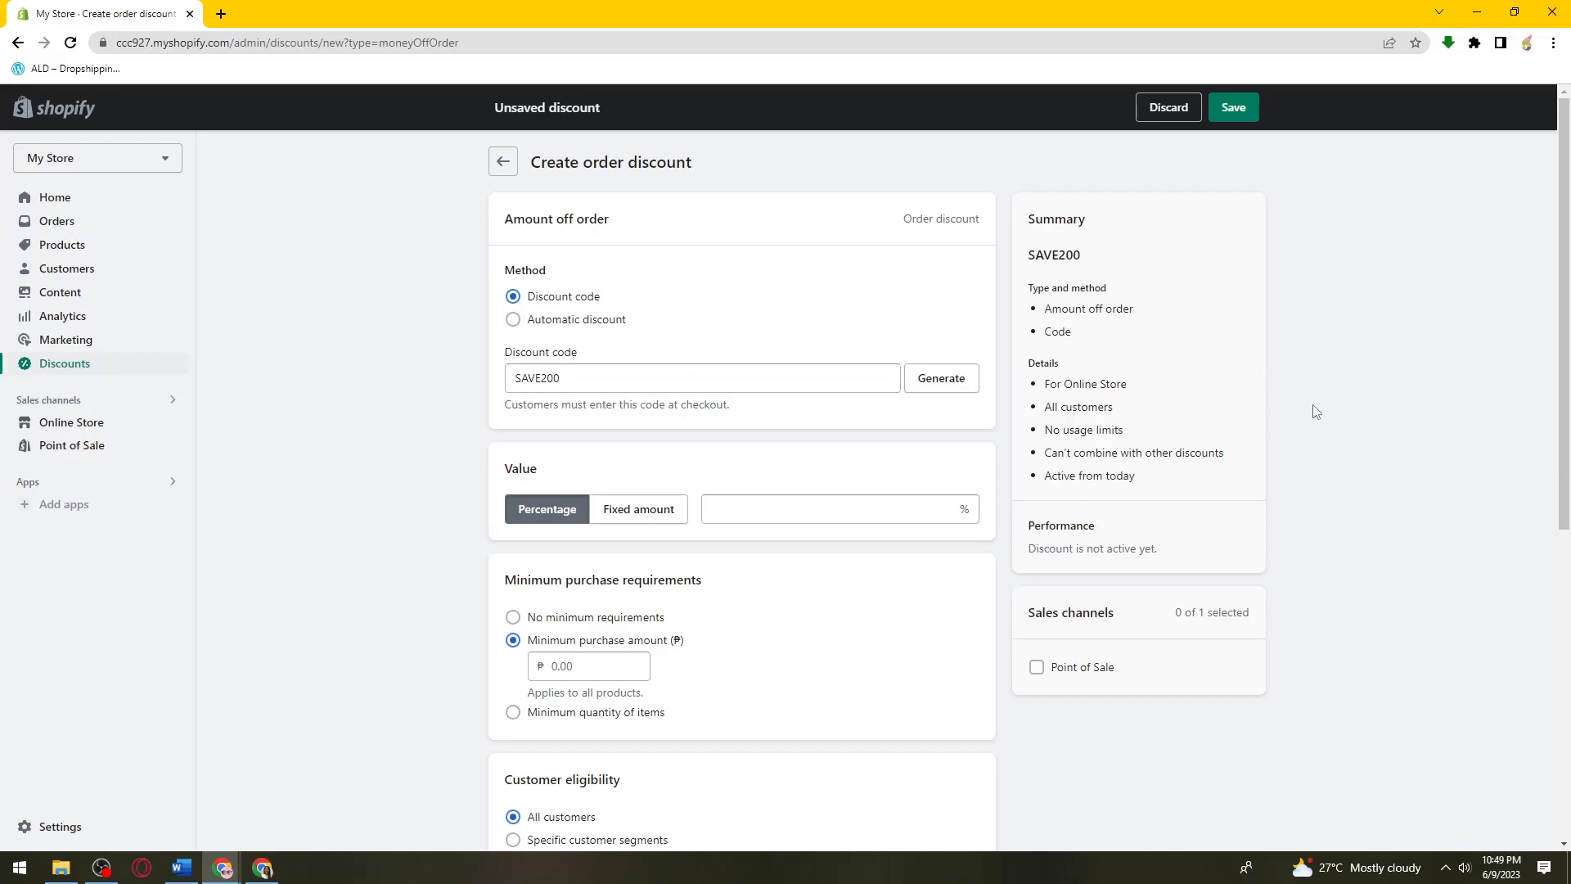
{"action": "left_click", "coordinate": [599, 372]}
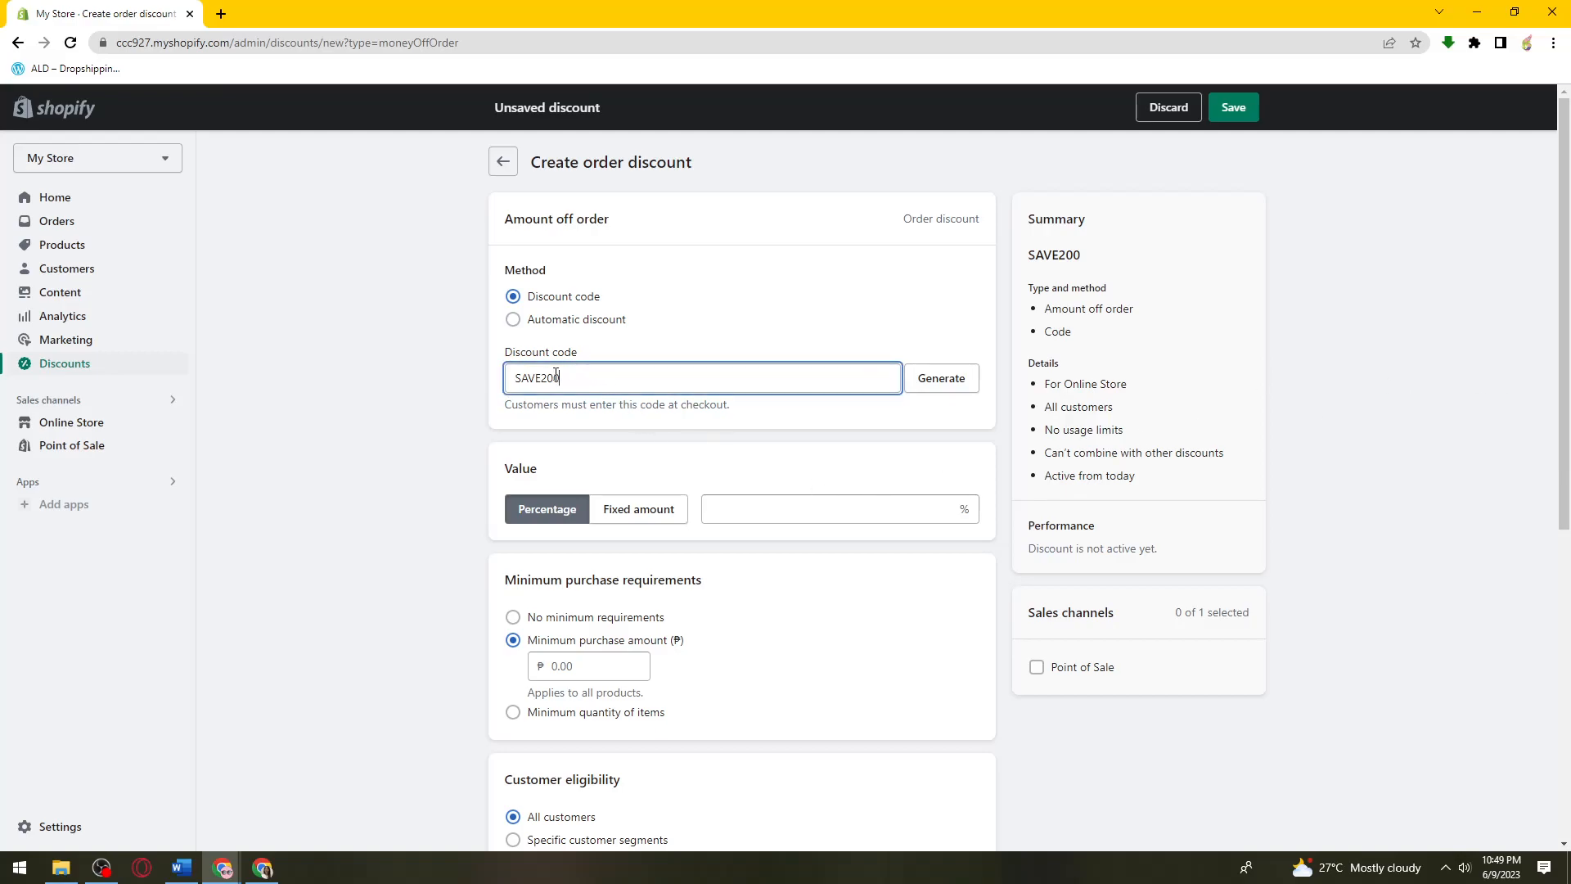
{"action": "left_click_drag", "start_coordinate": [561, 379], "coordinate": [543, 381]}
{"action": "left_click", "coordinate": [1424, 392]}
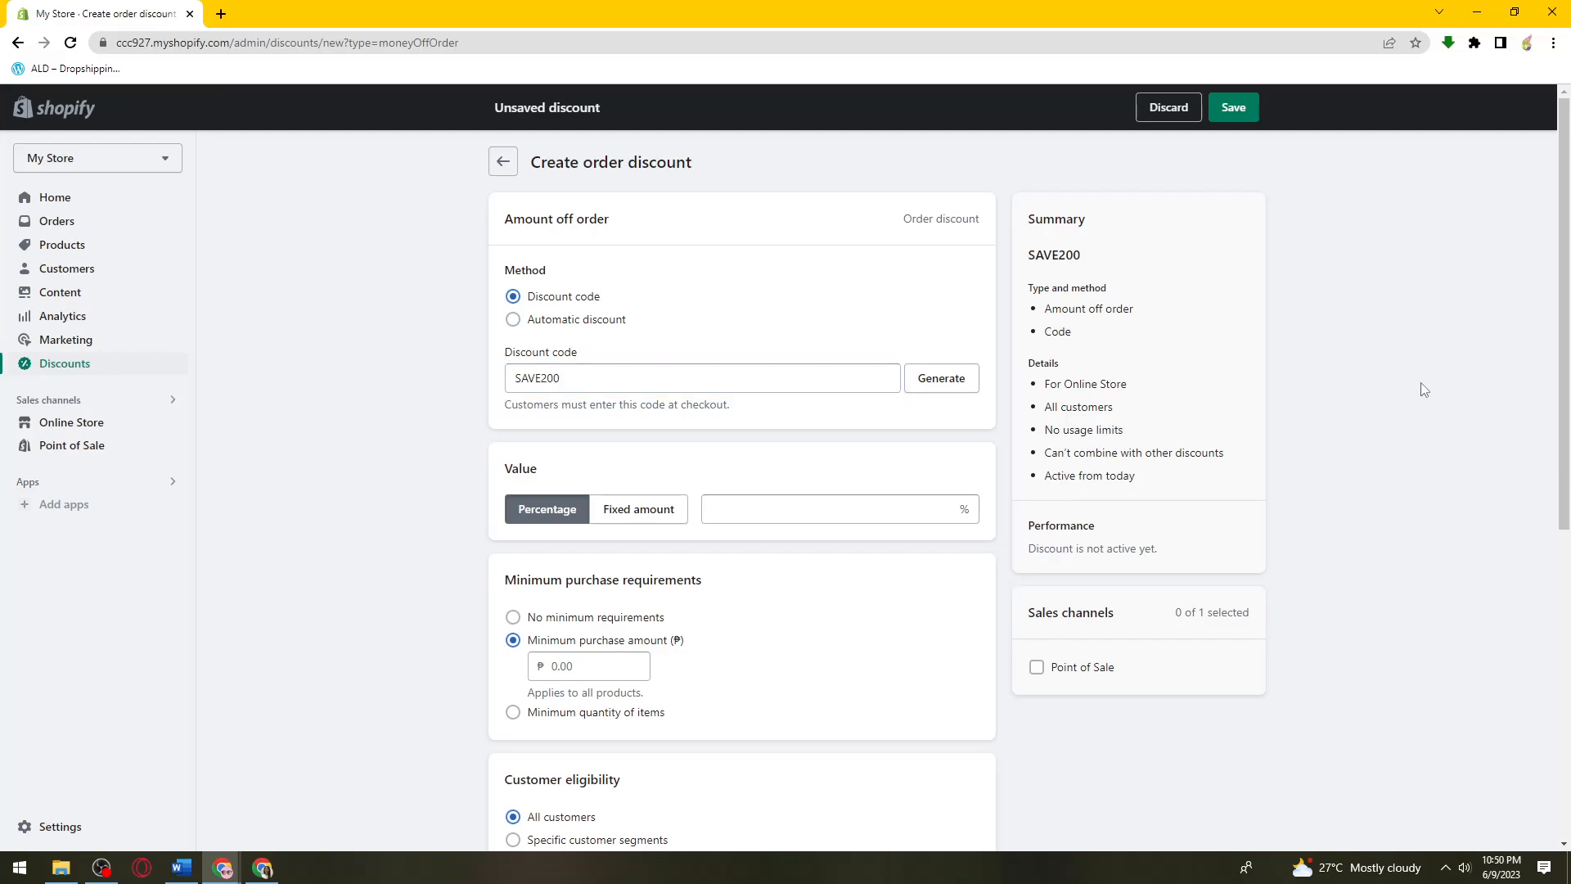
{"action": "scroll", "coordinate": [768, 428], "scroll_direction": "down", "scroll_amount": 1}
{"action": "scroll", "coordinate": [736, 436], "scroll_direction": "up", "scroll_amount": 1}
{"action": "left_click_drag", "start_coordinate": [532, 471], "coordinate": [491, 464]}
{"action": "left_click", "coordinate": [547, 469]}
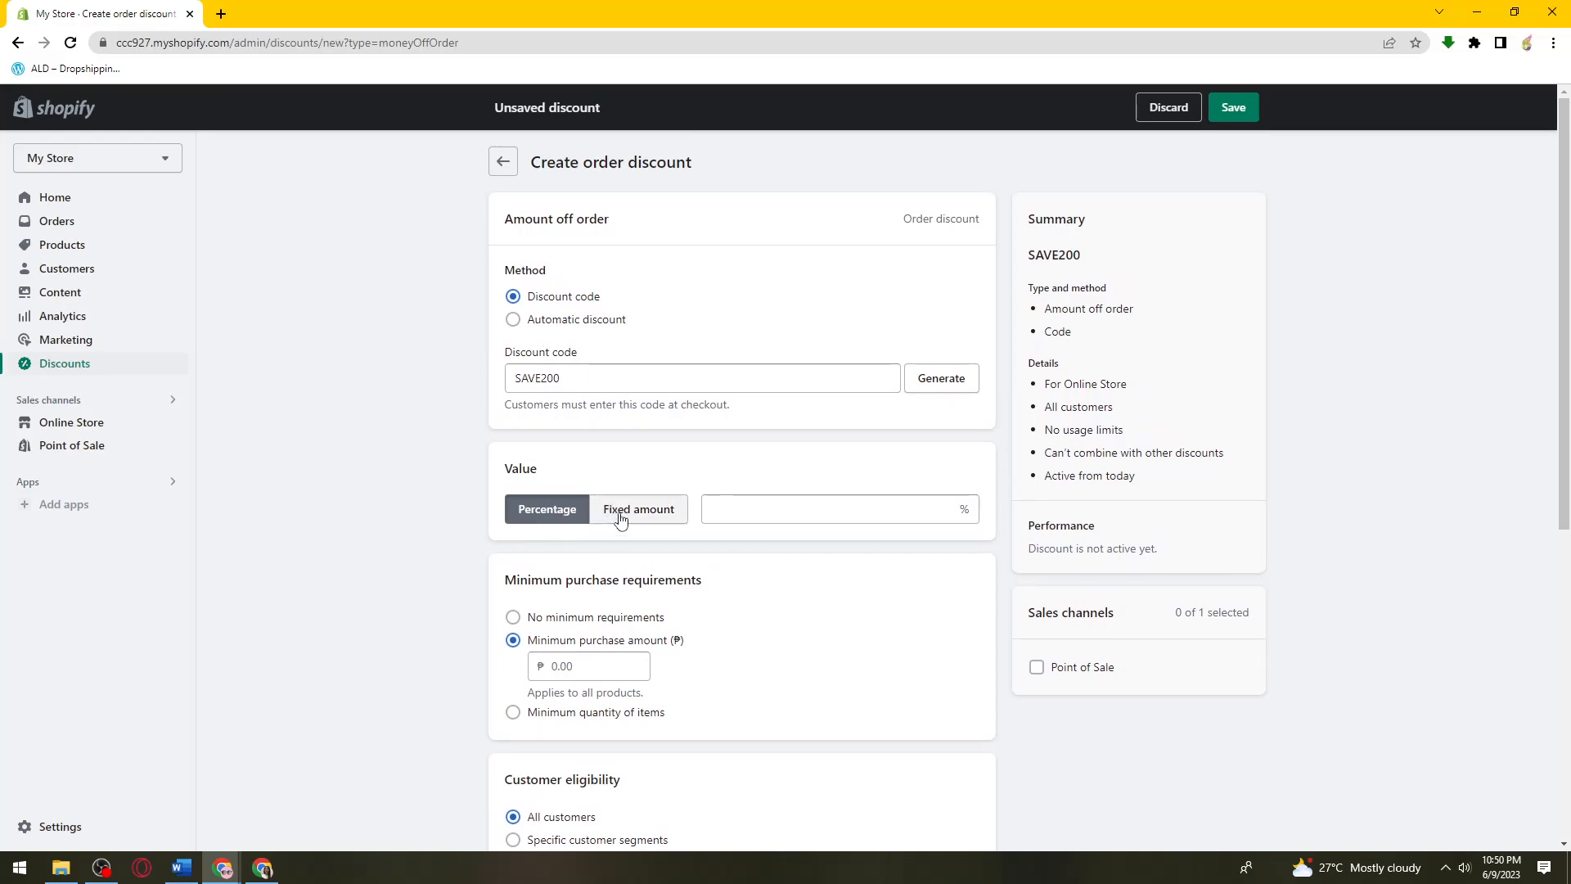
Replace the number in the discount code so that it reads SAVE10.
{"action": "left_click", "coordinate": [711, 374]}
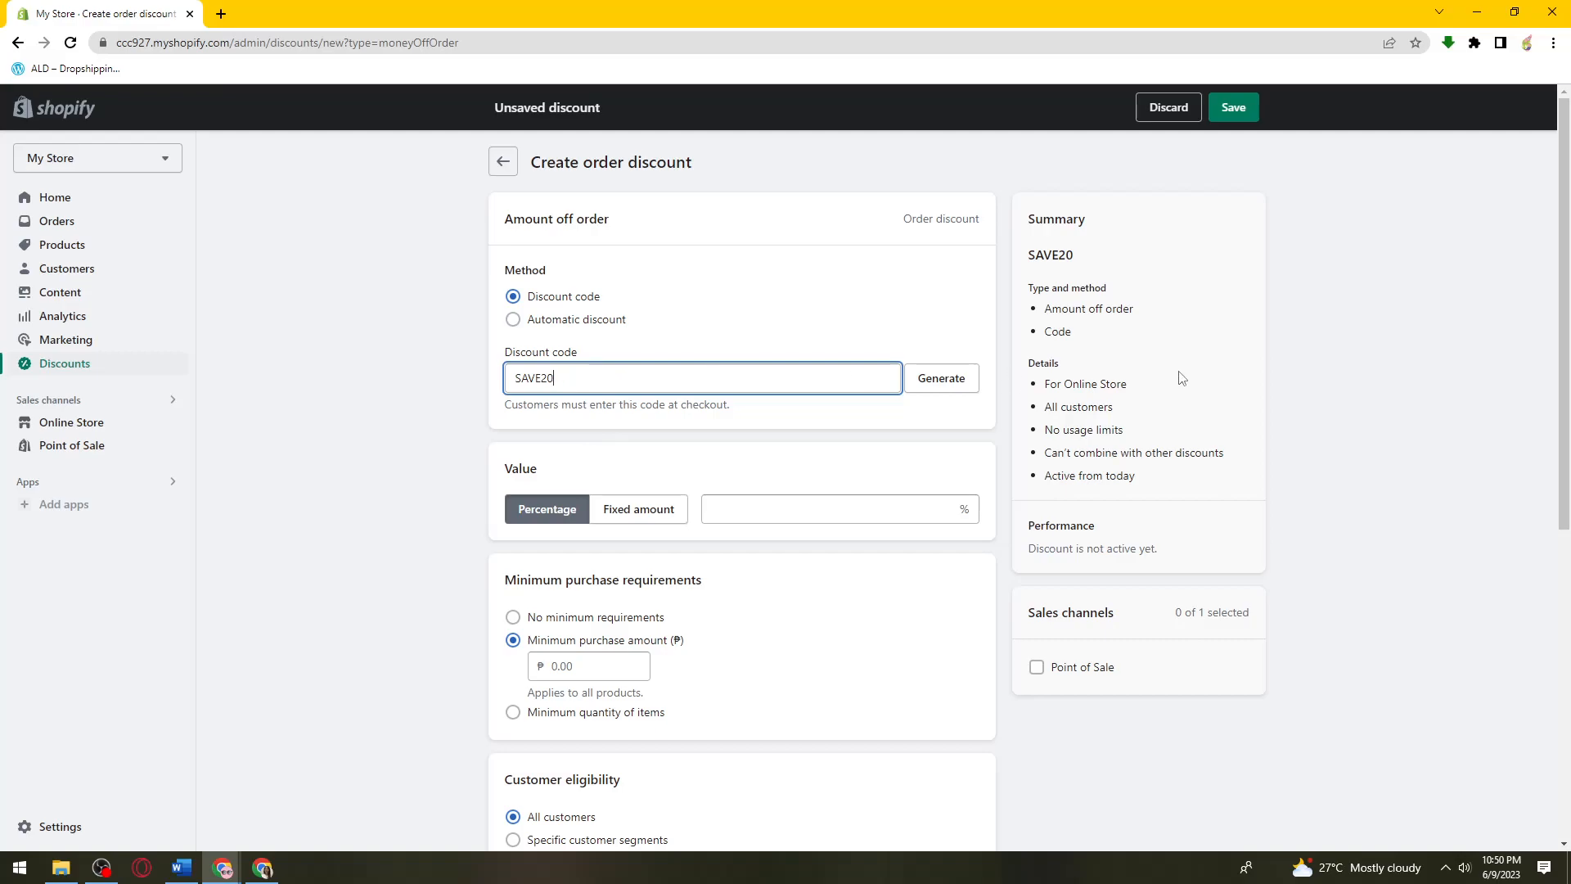
{"action": "left_click", "coordinate": [551, 361]}
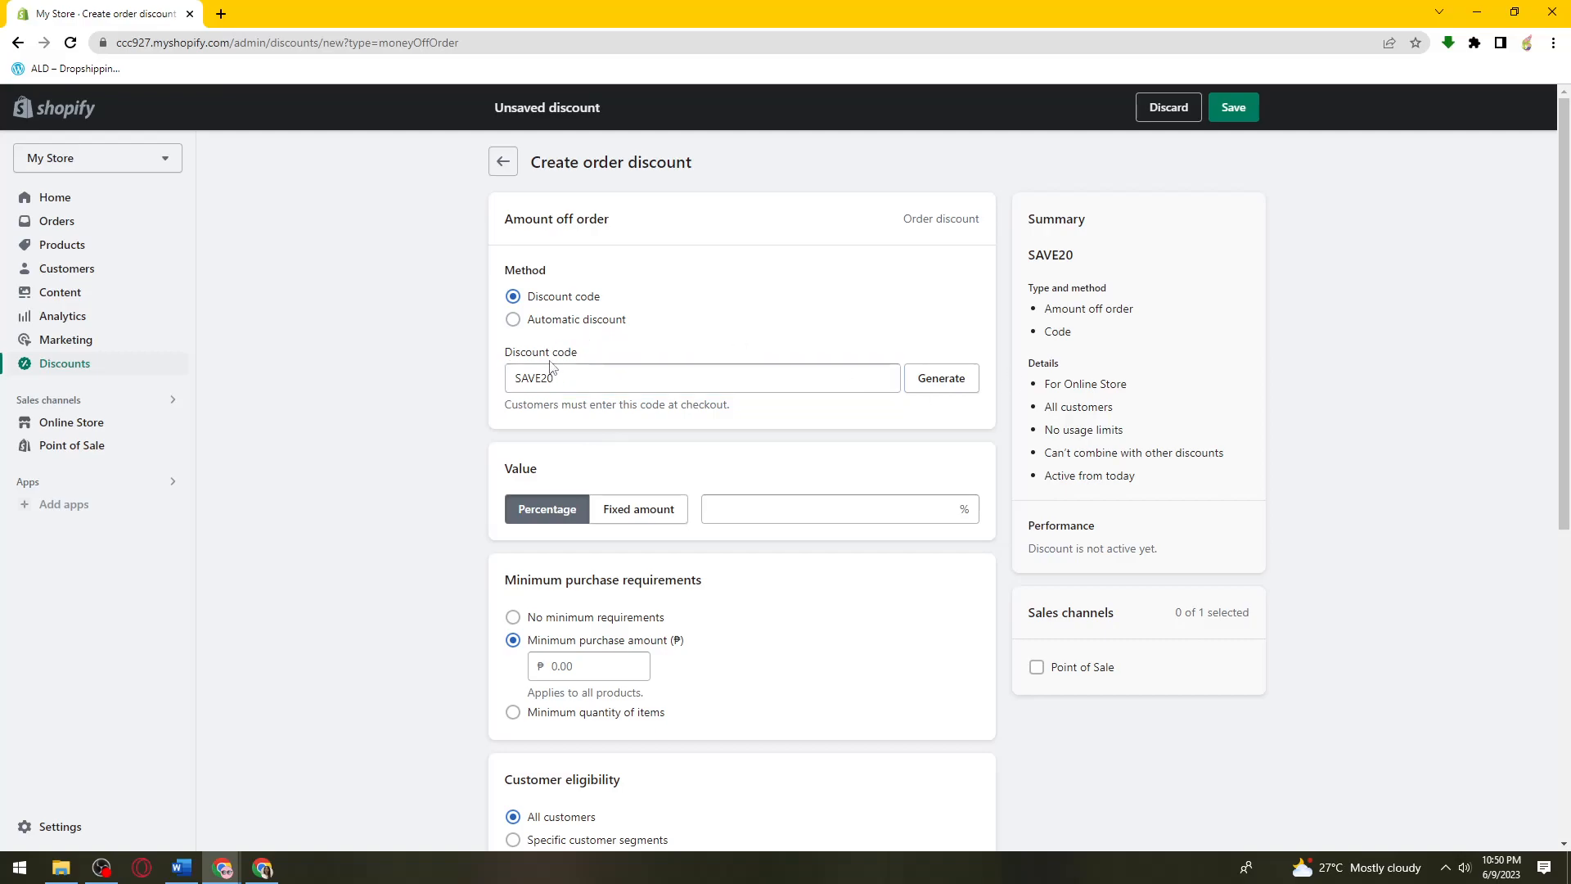
{"action": "left_click", "coordinate": [579, 375]}
{"action": "key", "text": "BackSpace"}
{"action": "key", "text": "BackSpace"}
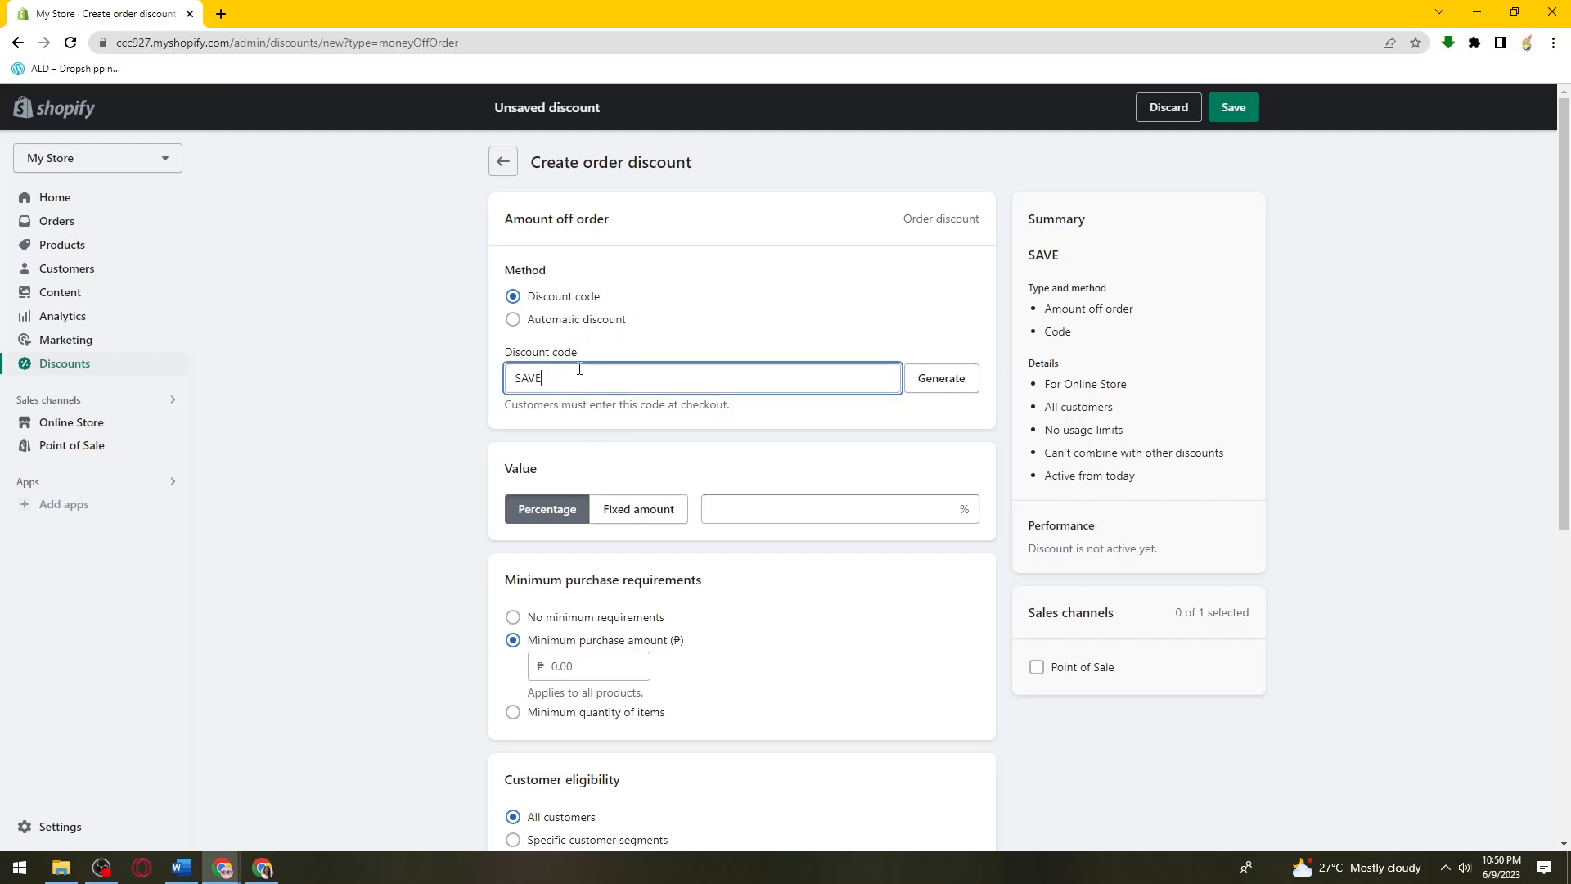
{"action": "left_click", "coordinate": [1442, 409]}
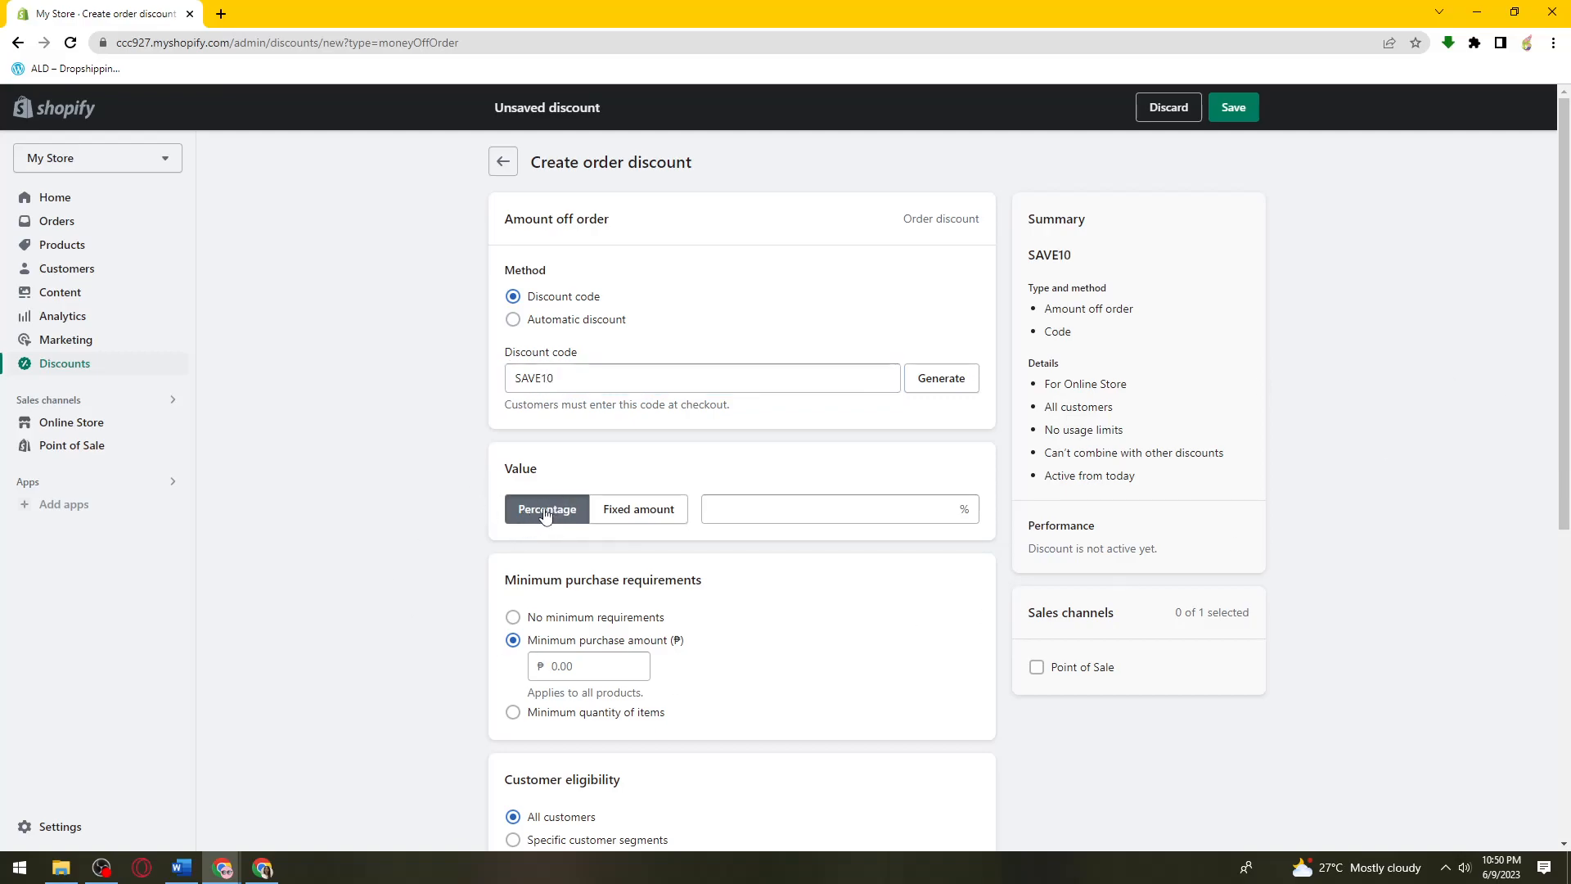
Change the number in the discount code so that it reads SAVE200 again.
{"action": "left_click", "coordinate": [591, 384]}
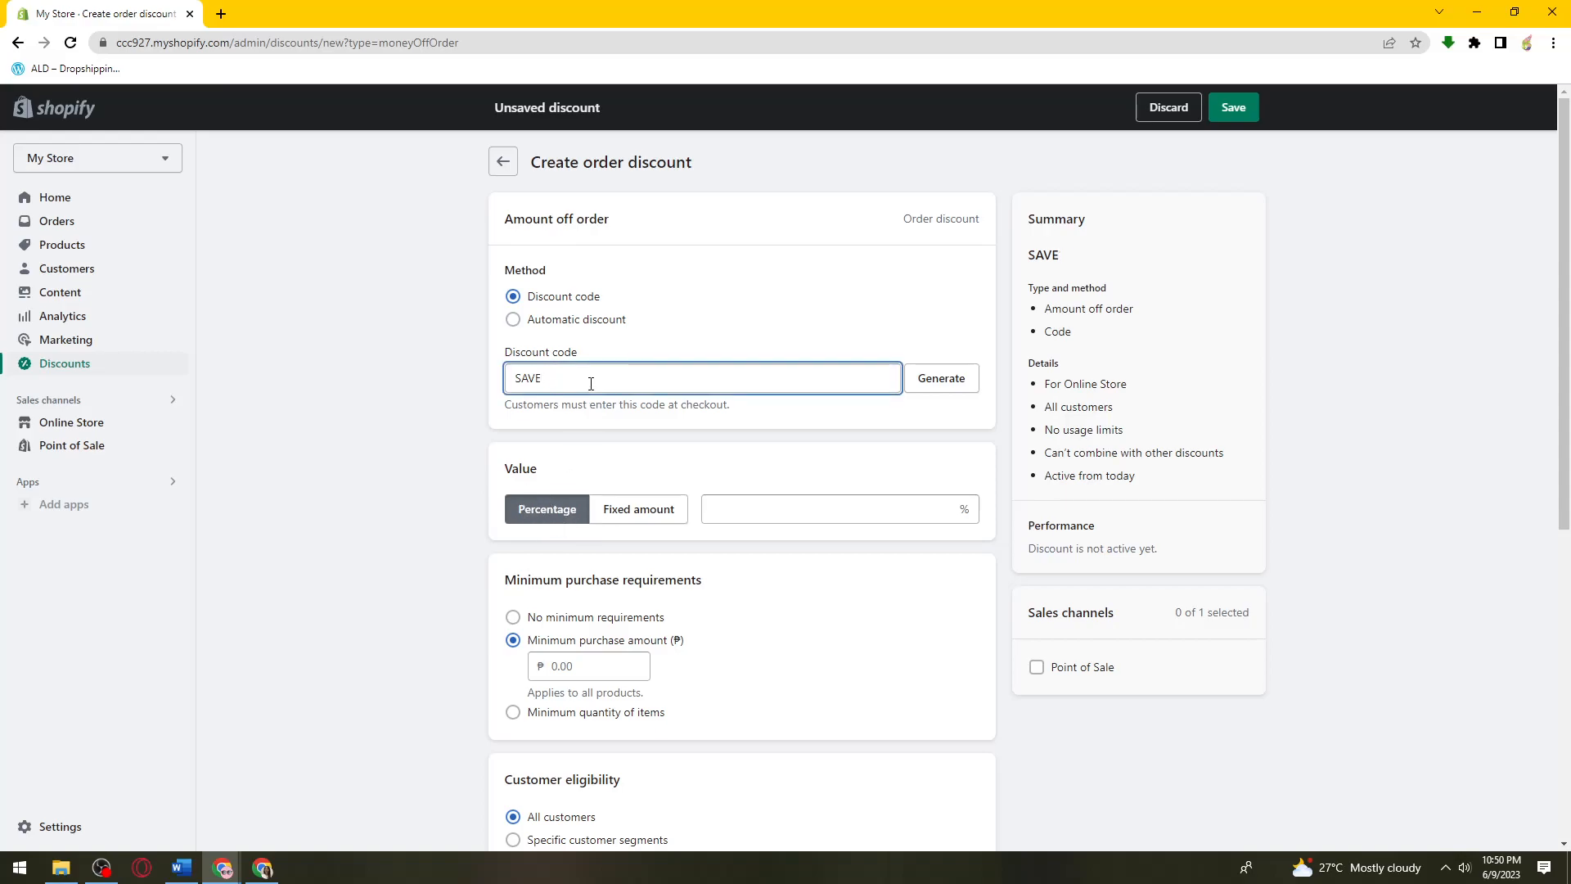
{"action": "left_click", "coordinate": [1356, 350]}
{"action": "left_click", "coordinate": [555, 374]}
{"action": "key", "text": "BackSpace"}
{"action": "key", "text": "BackSpace"}
{"action": "left_click", "coordinate": [1374, 321]}
Set the discount value to a fixed amount of ₱200.
{"action": "left_click", "coordinate": [652, 518]}
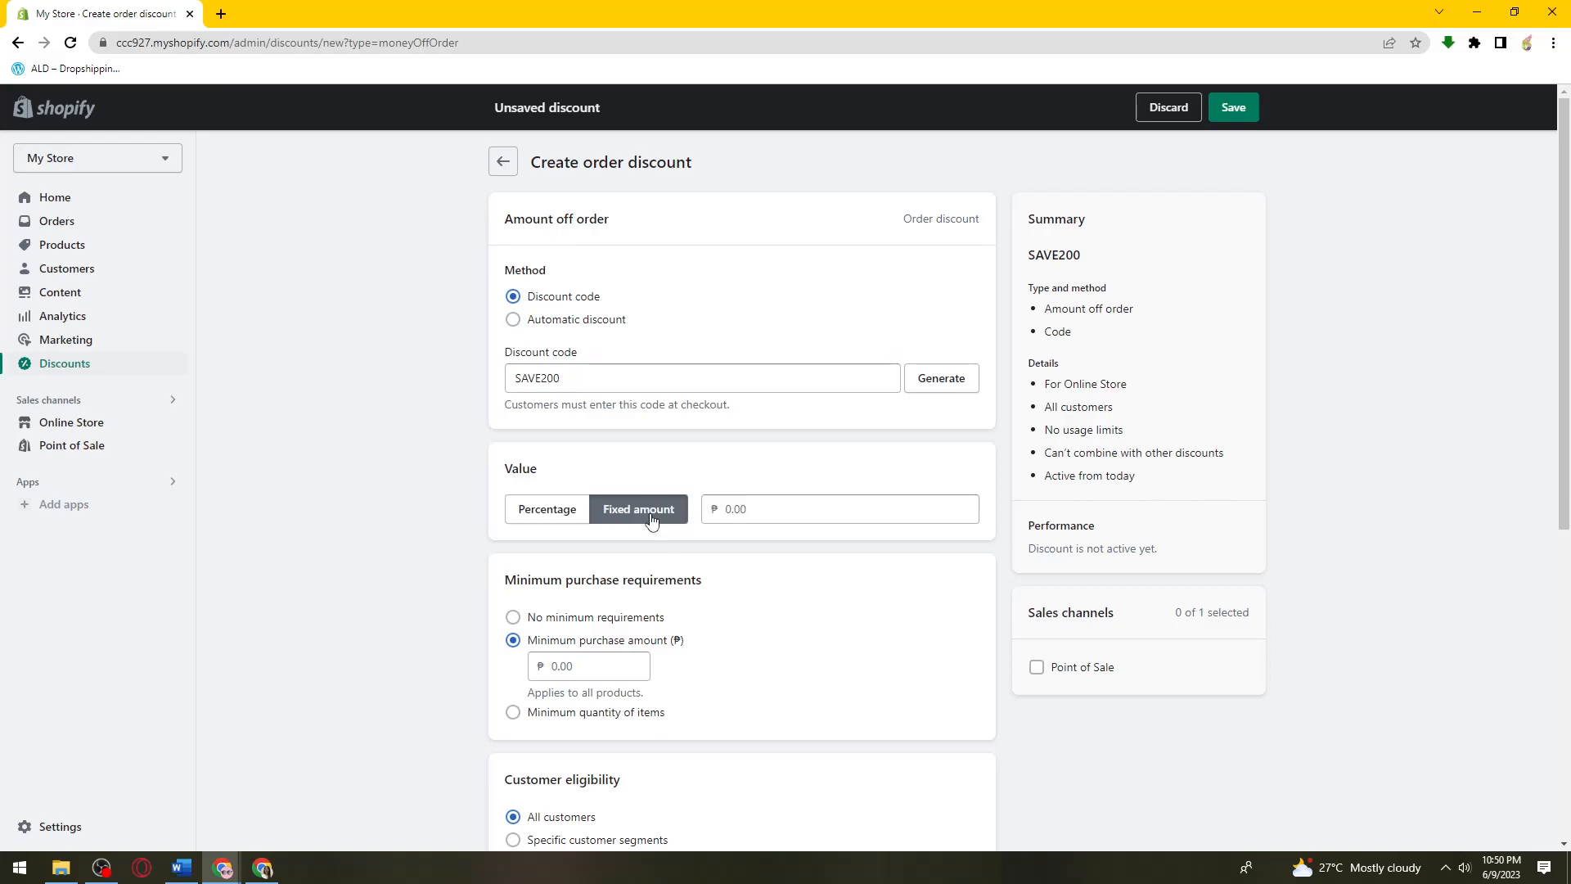
{"action": "left_click", "coordinate": [829, 513]}
{"action": "type", "text": "200"}
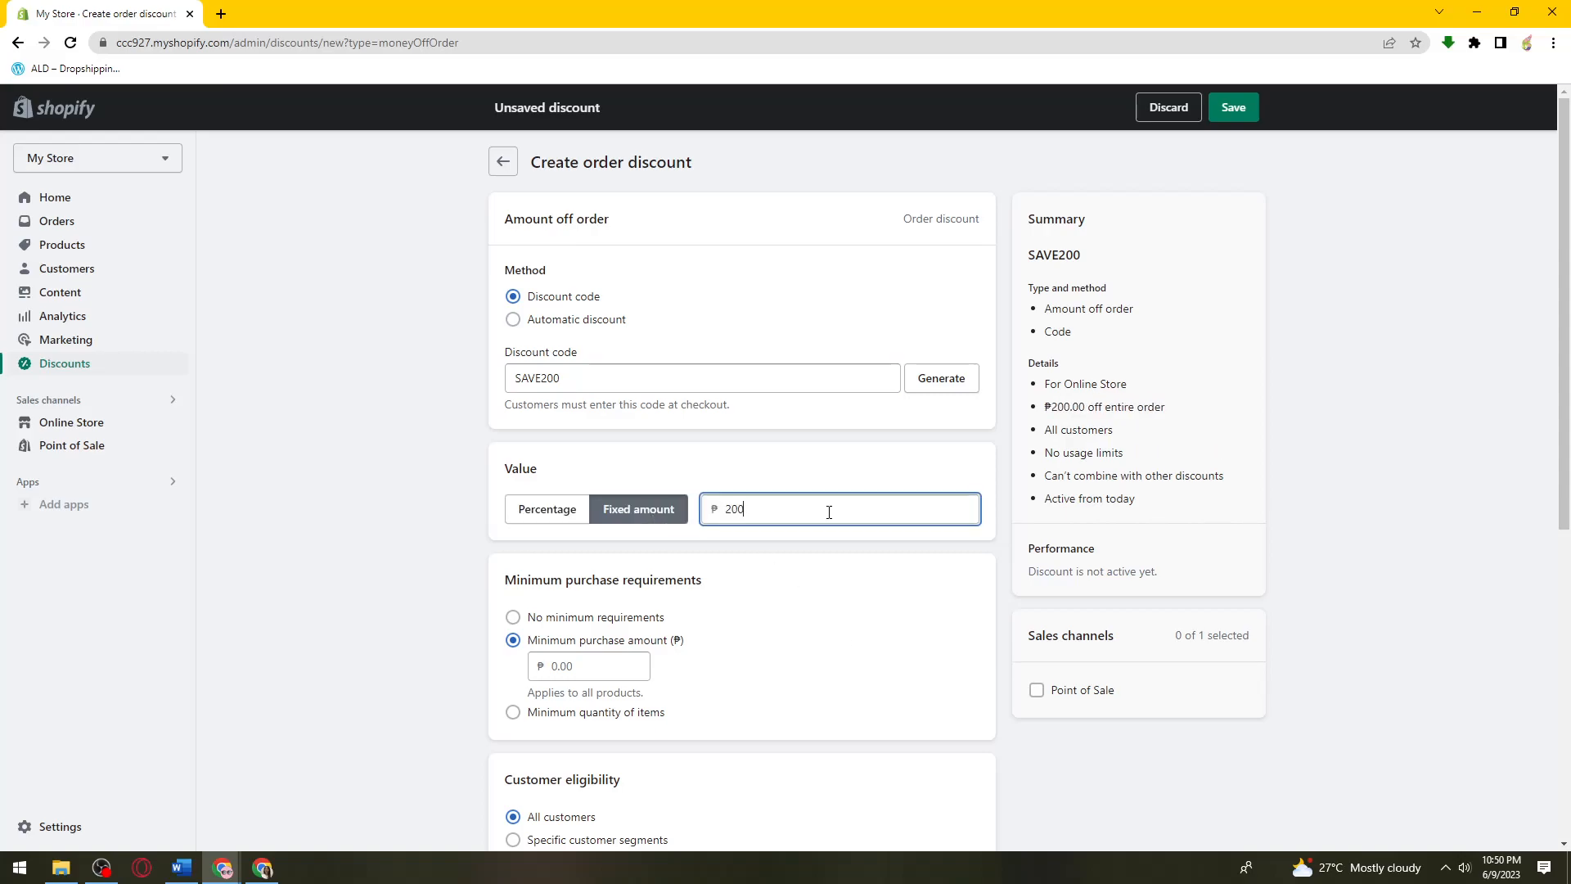
{"action": "left_click_drag", "start_coordinate": [829, 512], "coordinate": [660, 517]}
{"action": "left_click", "coordinate": [1413, 440]}
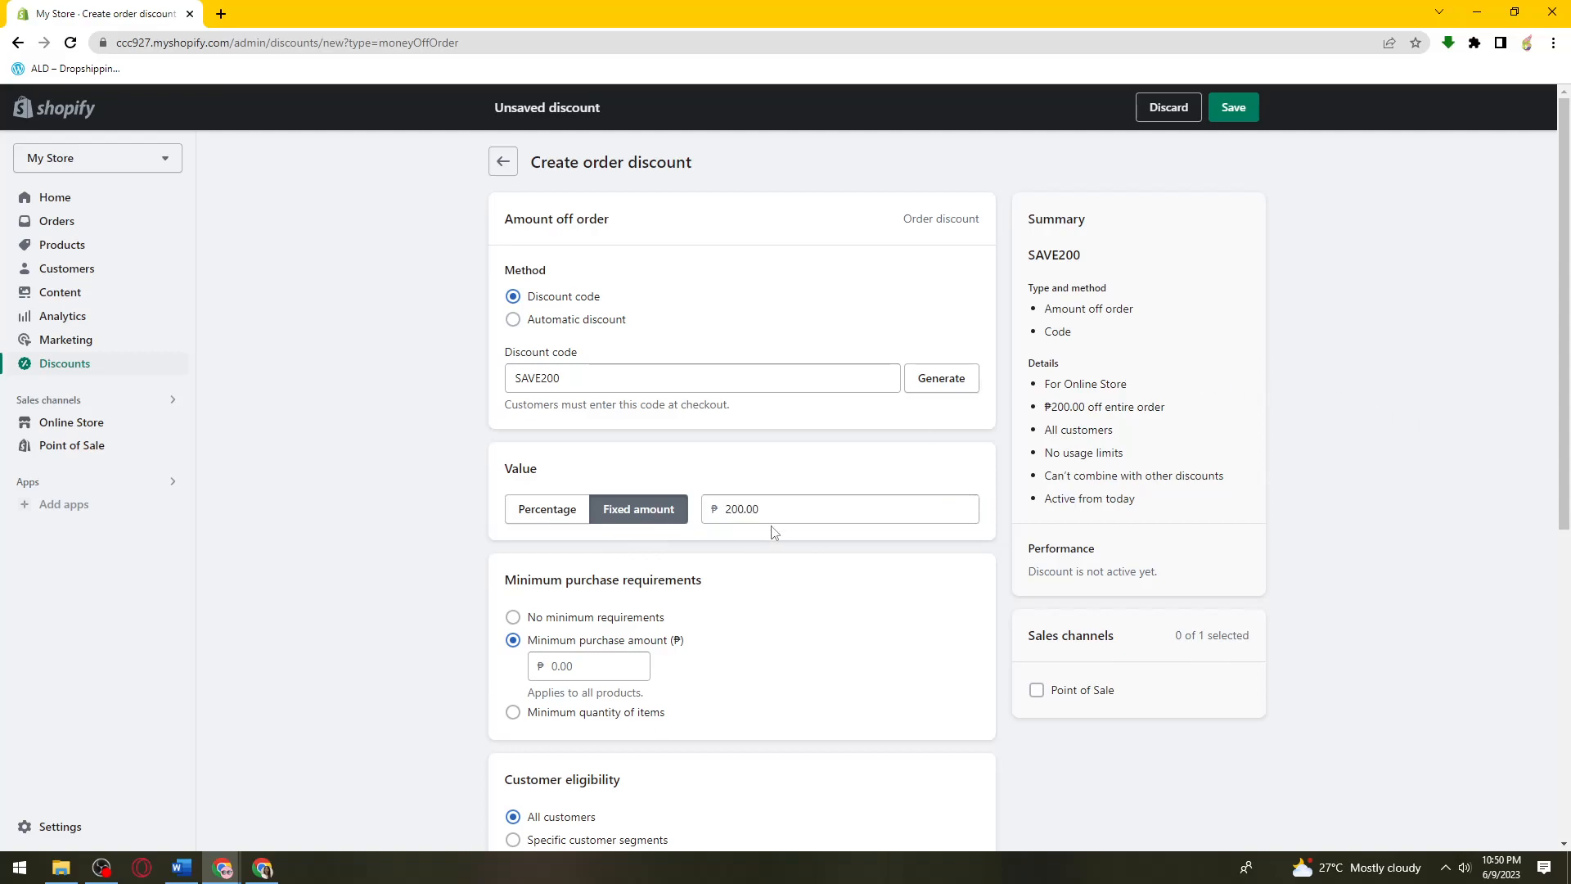
Try the minimum purchase requirement options: no minimum, minimum purchase amount and minimum quantity of items.
{"action": "left_click_drag", "start_coordinate": [497, 583], "coordinate": [710, 586]}
{"action": "left_click", "coordinate": [1303, 563]}
{"action": "scroll", "coordinate": [1304, 570], "scroll_direction": "down", "scroll_amount": 1}
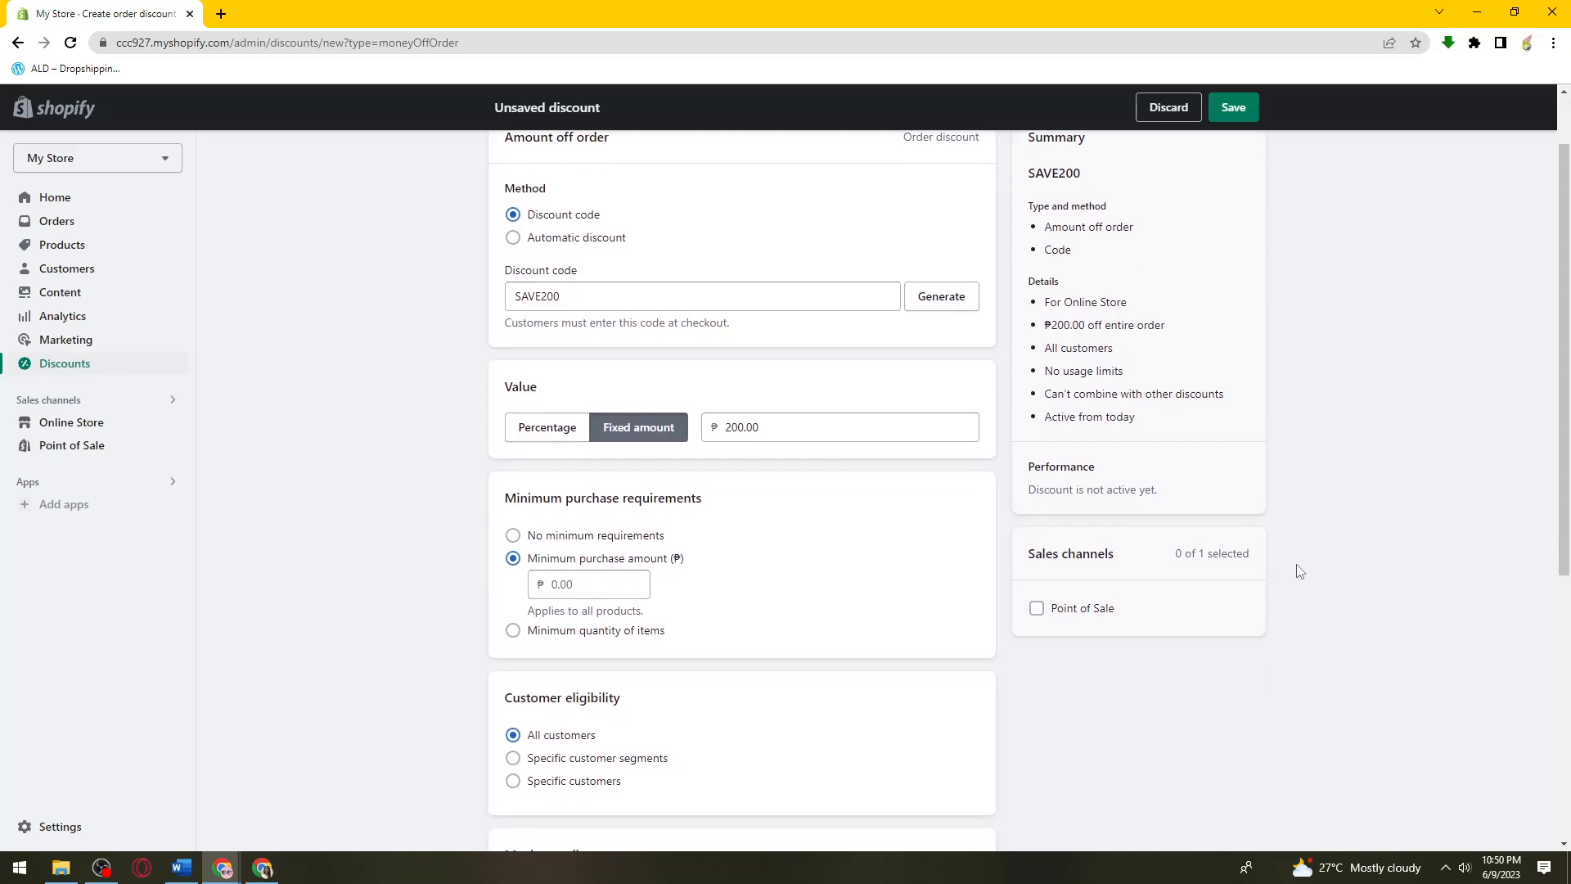
{"action": "left_click", "coordinate": [513, 536]}
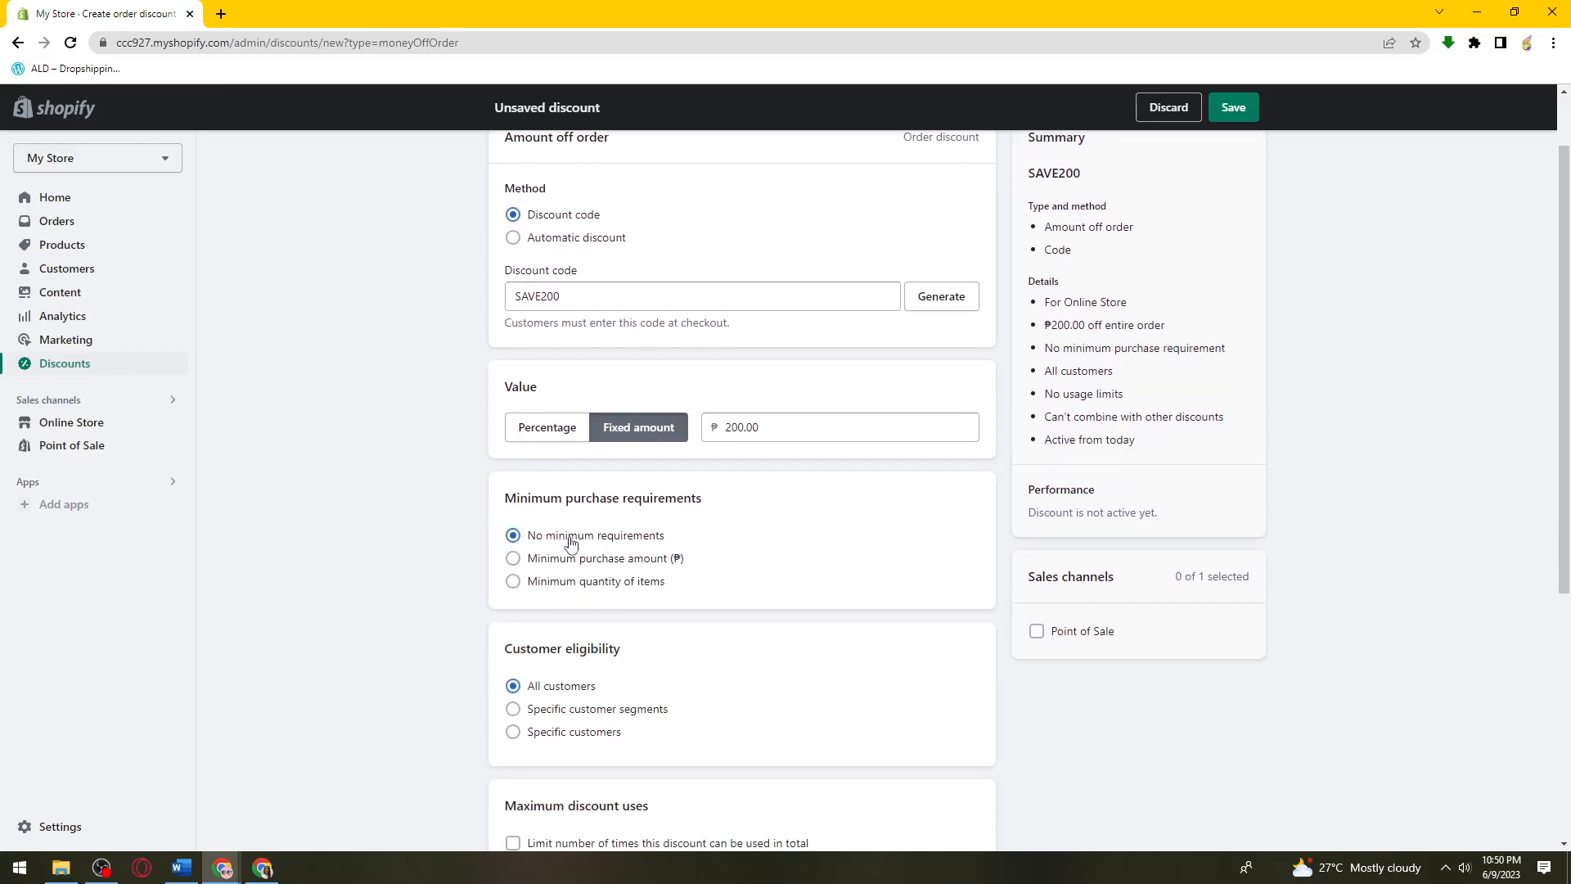
{"action": "left_click", "coordinate": [657, 561]}
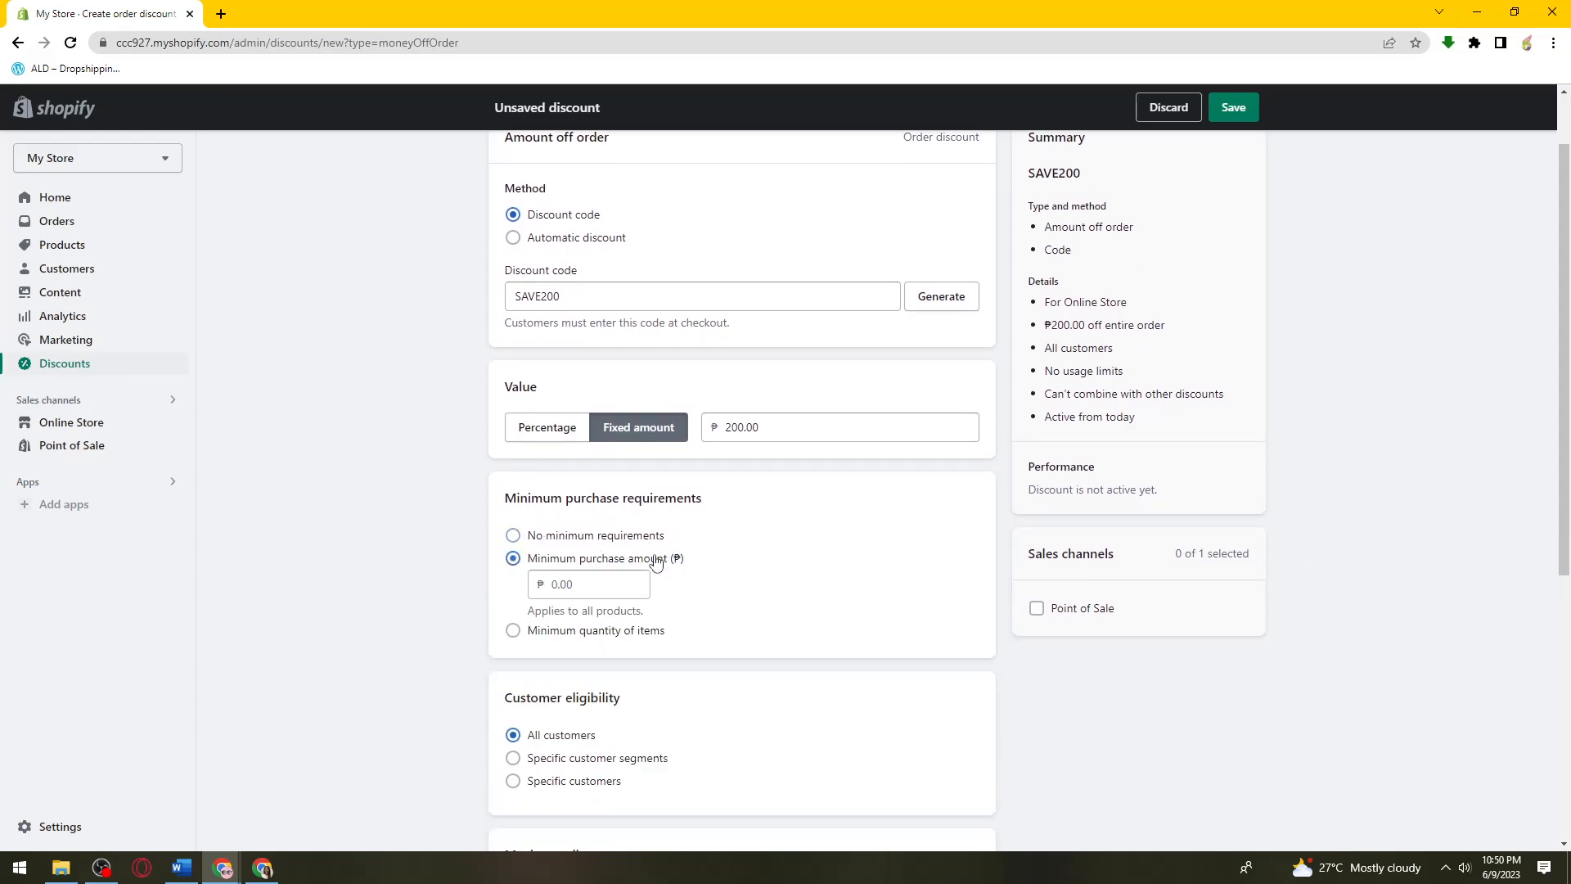
{"action": "left_click", "coordinate": [606, 587]}
{"action": "left_click", "coordinate": [1427, 481]}
{"action": "left_click", "coordinate": [636, 586]}
{"action": "left_click", "coordinate": [557, 637]}
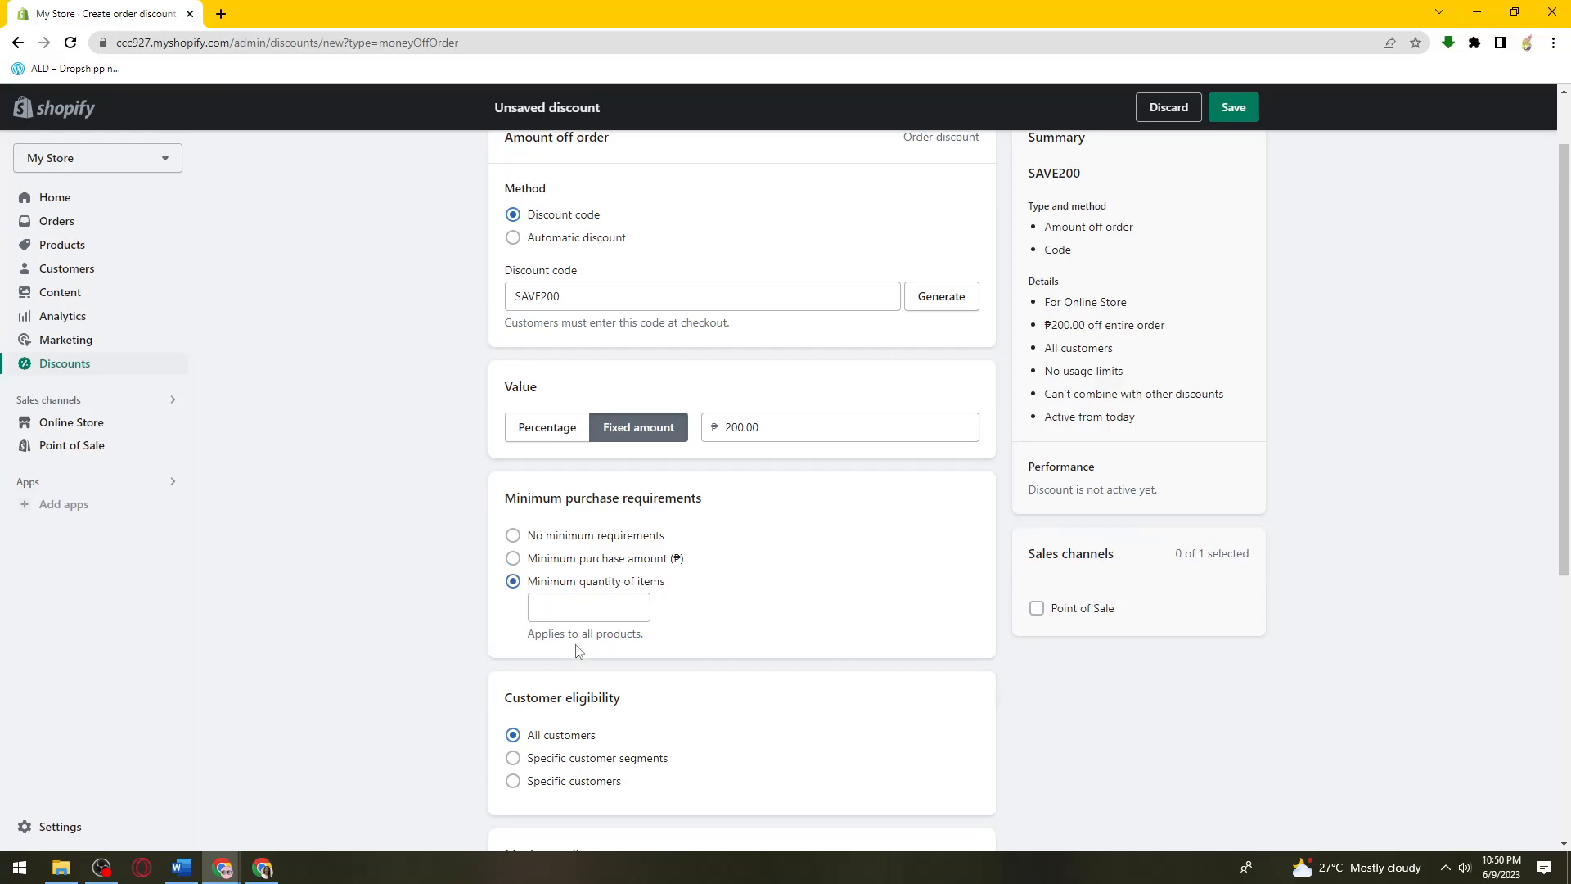
Require a minimum purchase amount of ₱200 for the discount.
{"action": "left_click", "coordinate": [563, 566]}
{"action": "left_click", "coordinate": [570, 587]}
{"action": "left_click_drag", "start_coordinate": [536, 563], "coordinate": [677, 565]}
{"action": "left_click", "coordinate": [627, 589]}
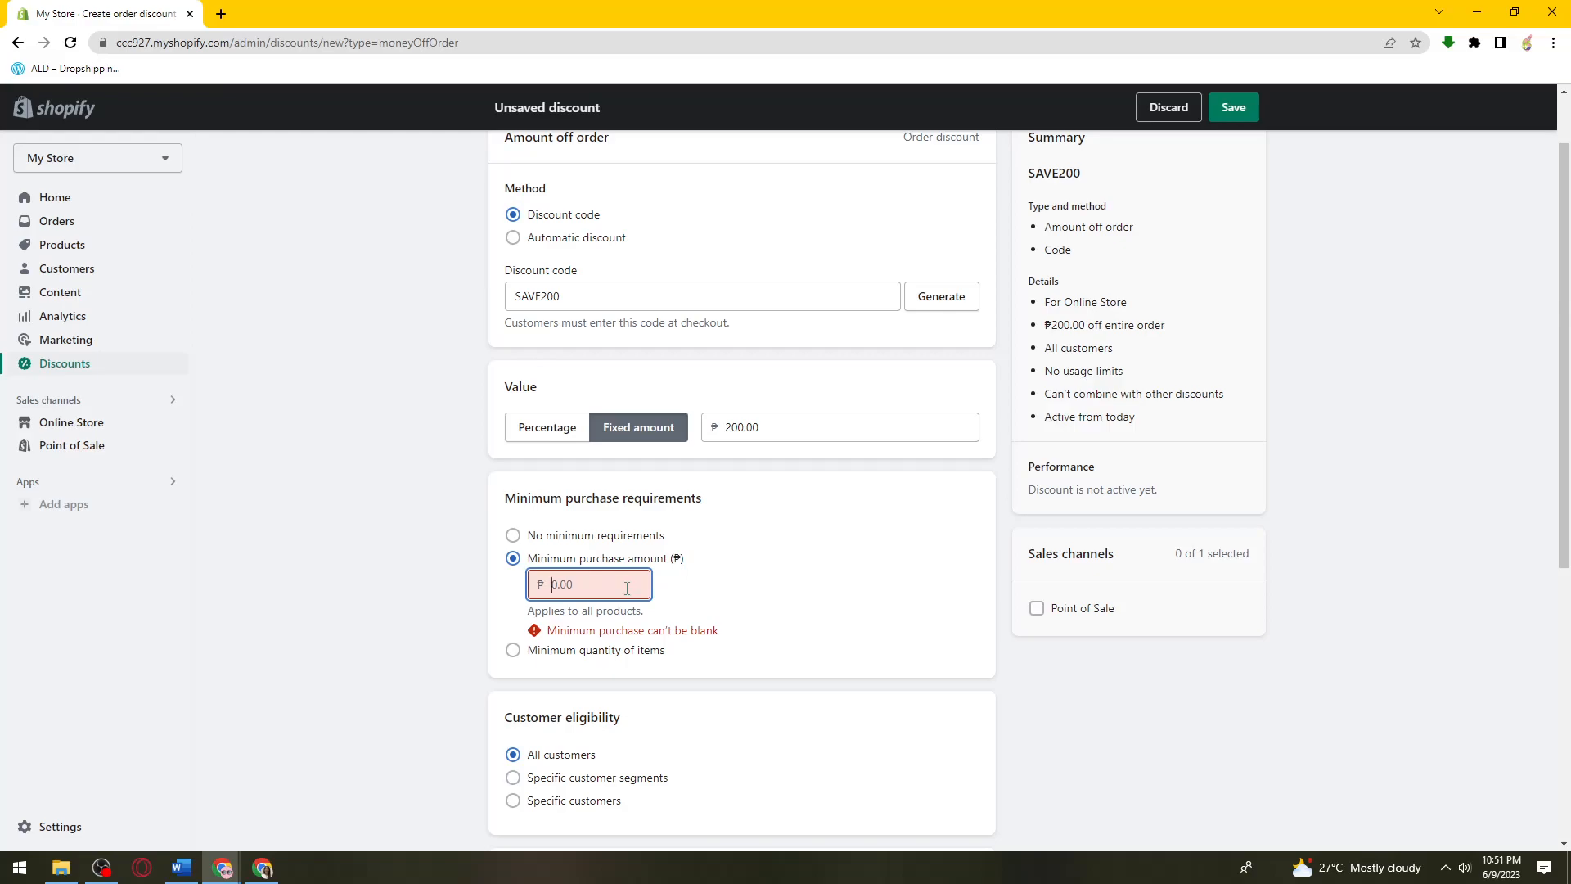
{"action": "type", "text": "10"}
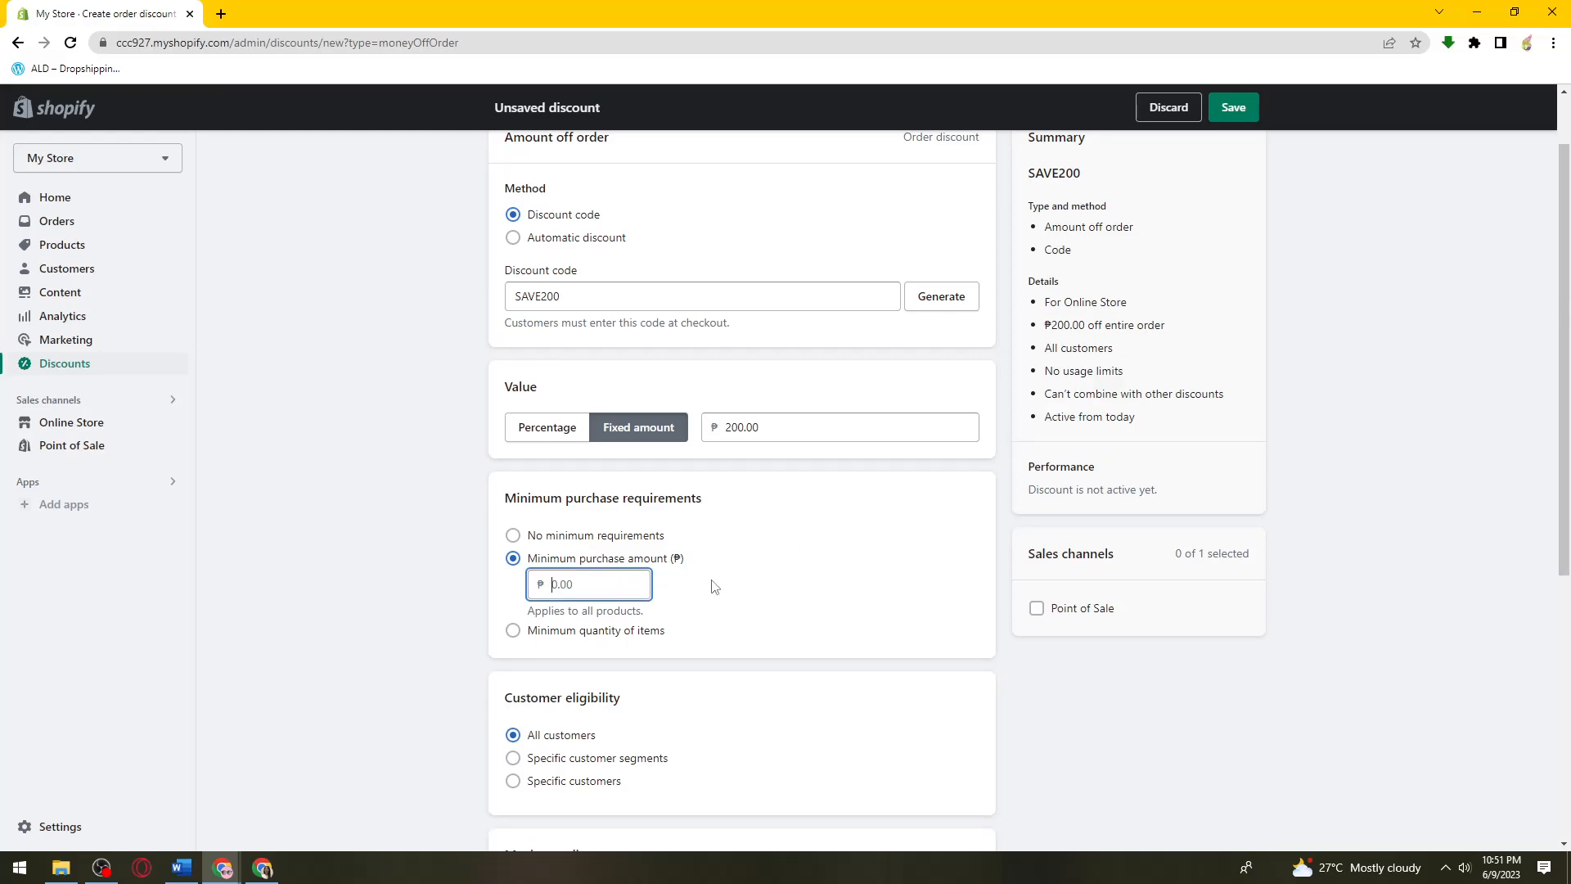
{"action": "key", "text": "BackSpace"}
{"action": "type", "text": "200"}
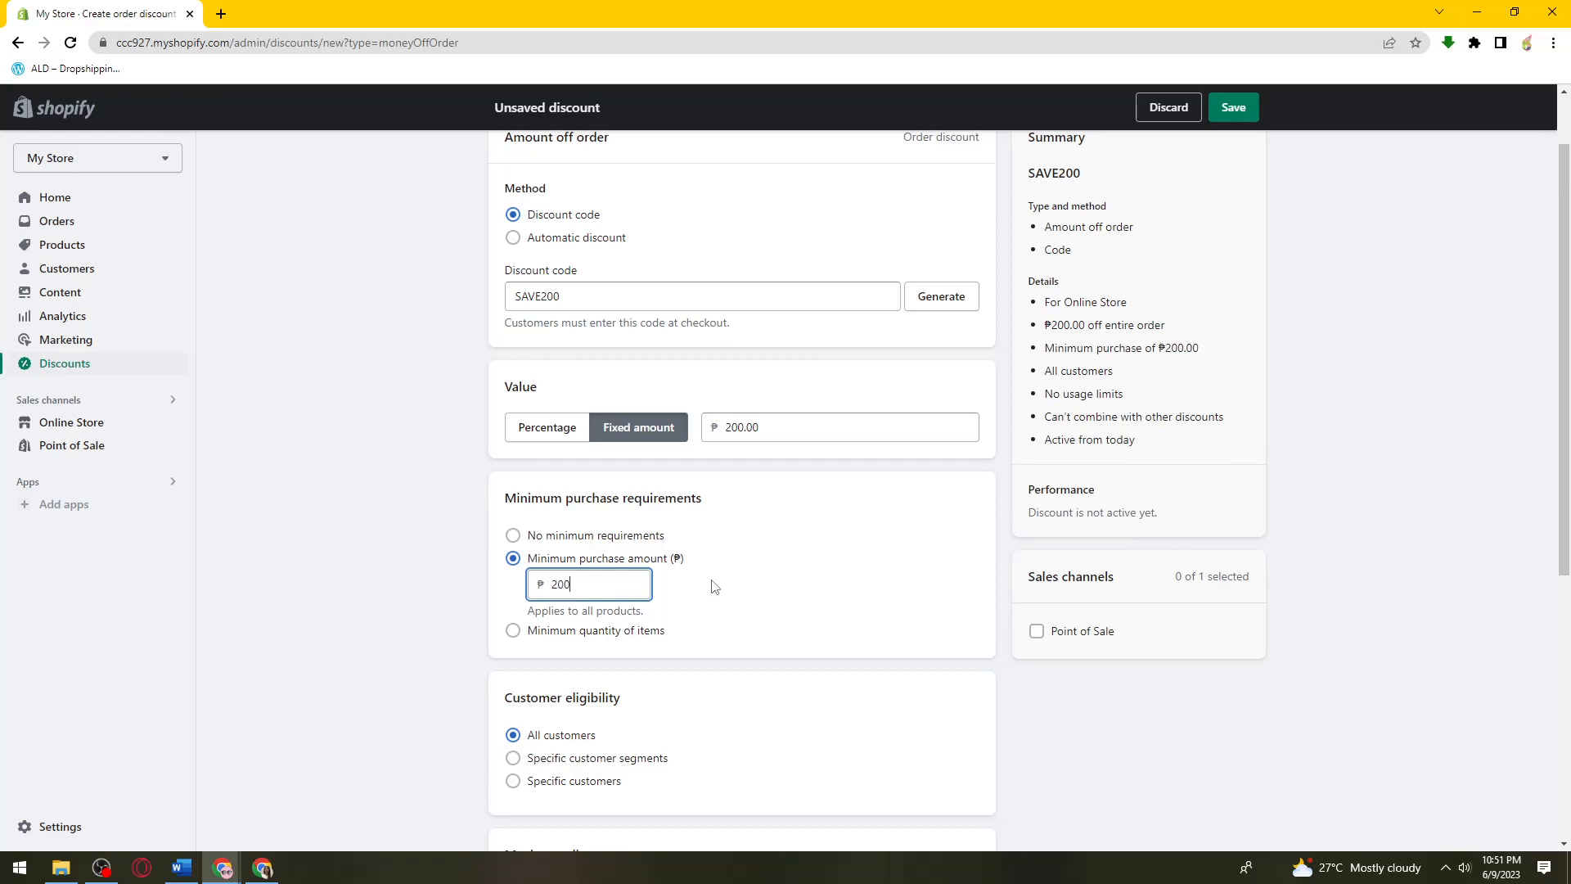
{"action": "left_click", "coordinate": [1299, 522]}
Review the customer eligibility, maximum uses and combinations settings and recheck the entered discount code.
{"action": "scroll", "coordinate": [1375, 483], "scroll_direction": "down", "scroll_amount": 1}
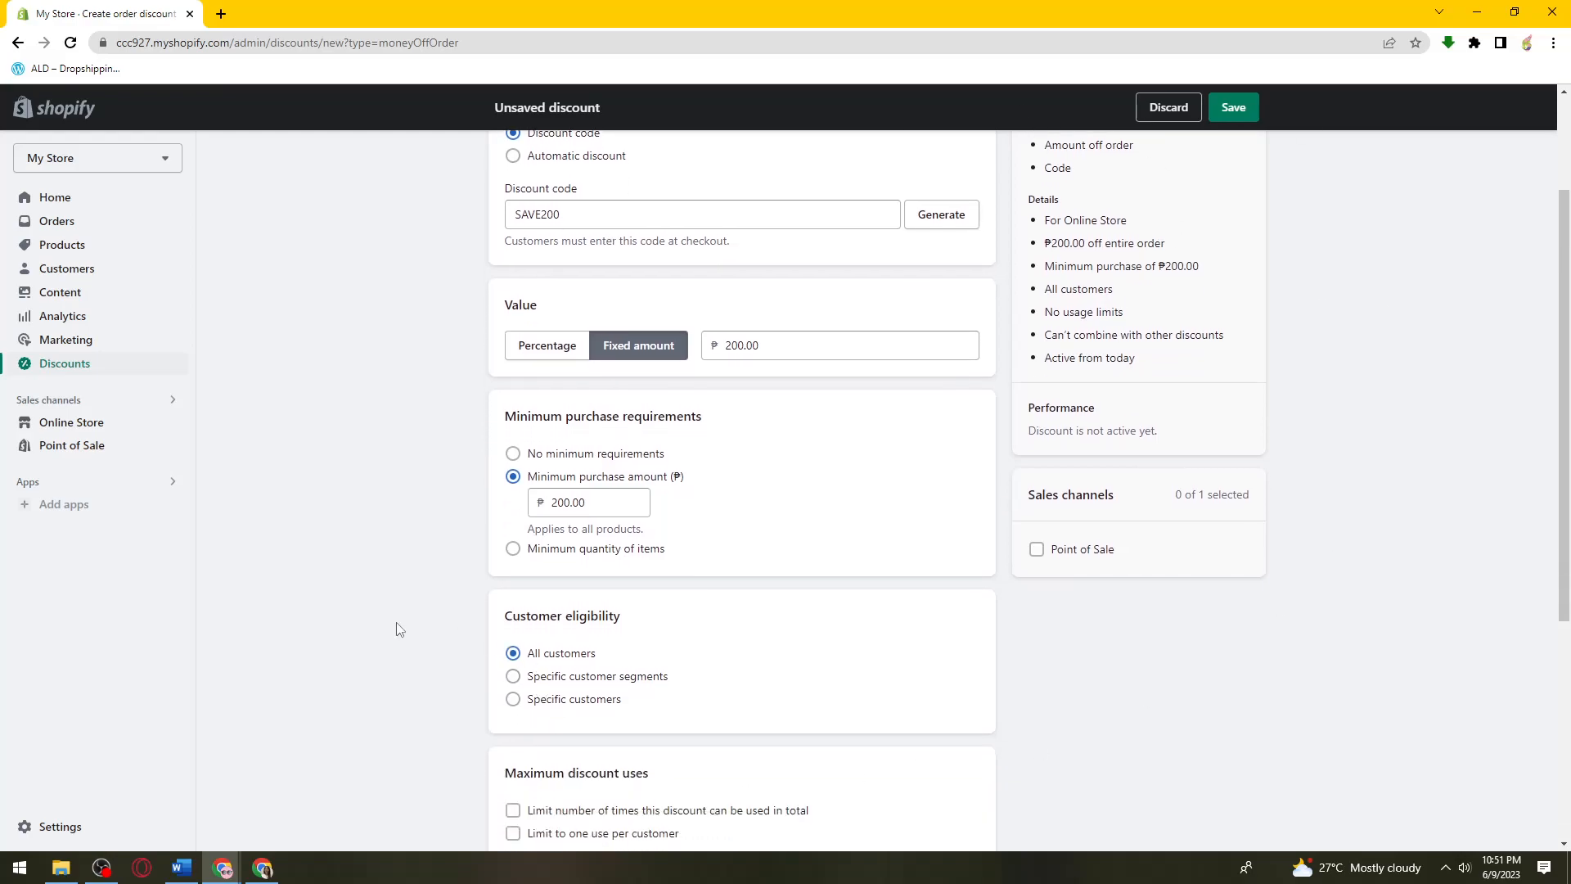
{"action": "scroll", "coordinate": [458, 581], "scroll_direction": "down", "scroll_amount": 1}
{"action": "left_click_drag", "start_coordinate": [503, 545], "coordinate": [626, 540]}
{"action": "left_click", "coordinate": [887, 547]}
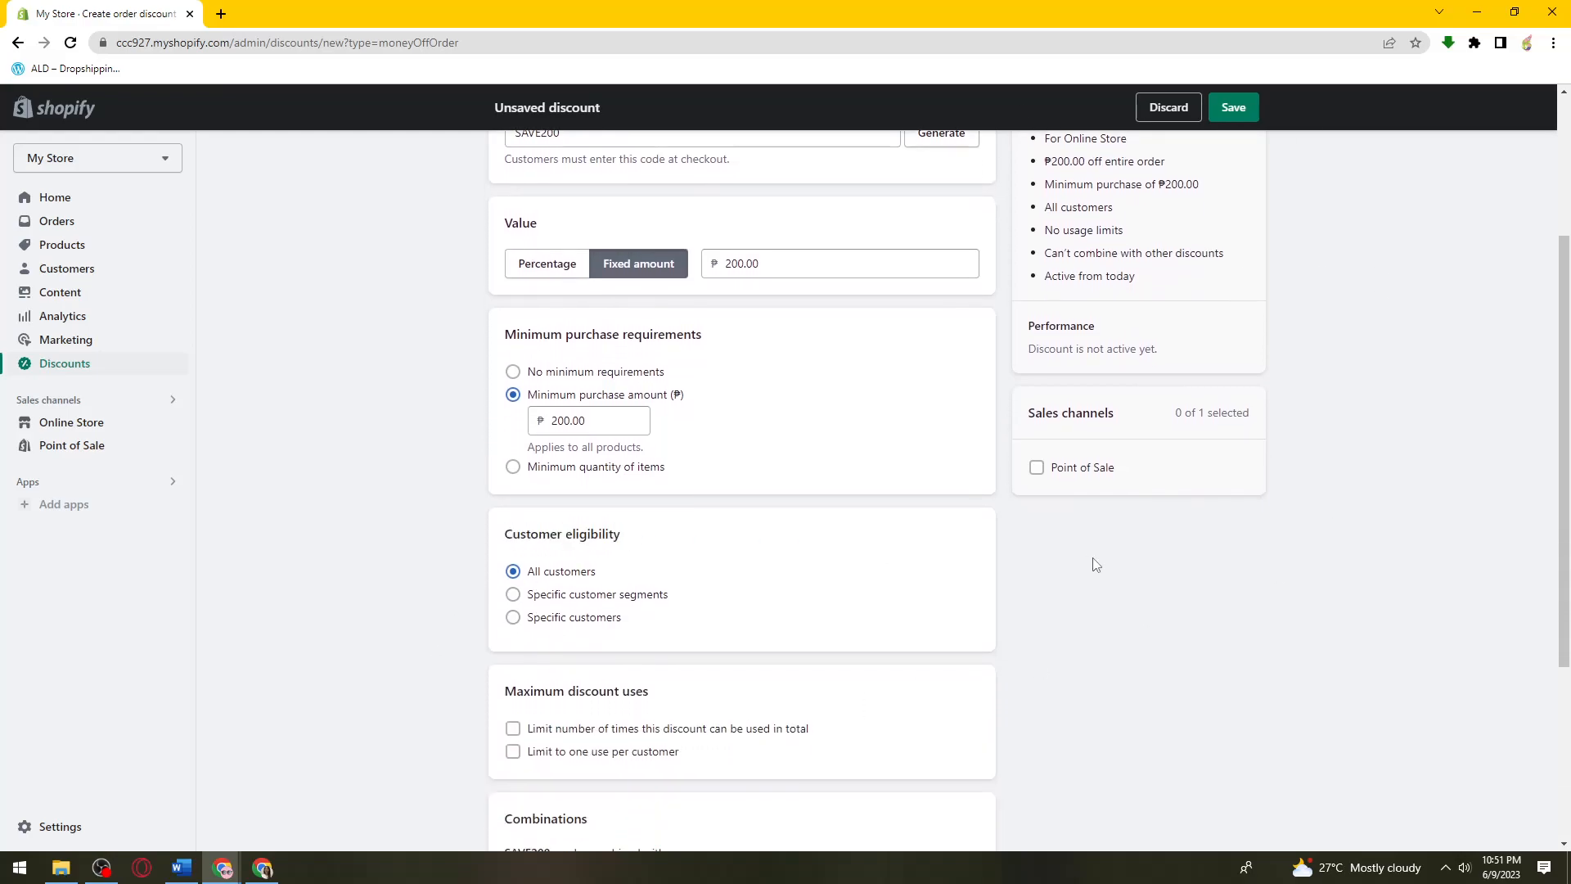
{"action": "scroll", "coordinate": [636, 423], "scroll_direction": "down", "scroll_amount": 2}
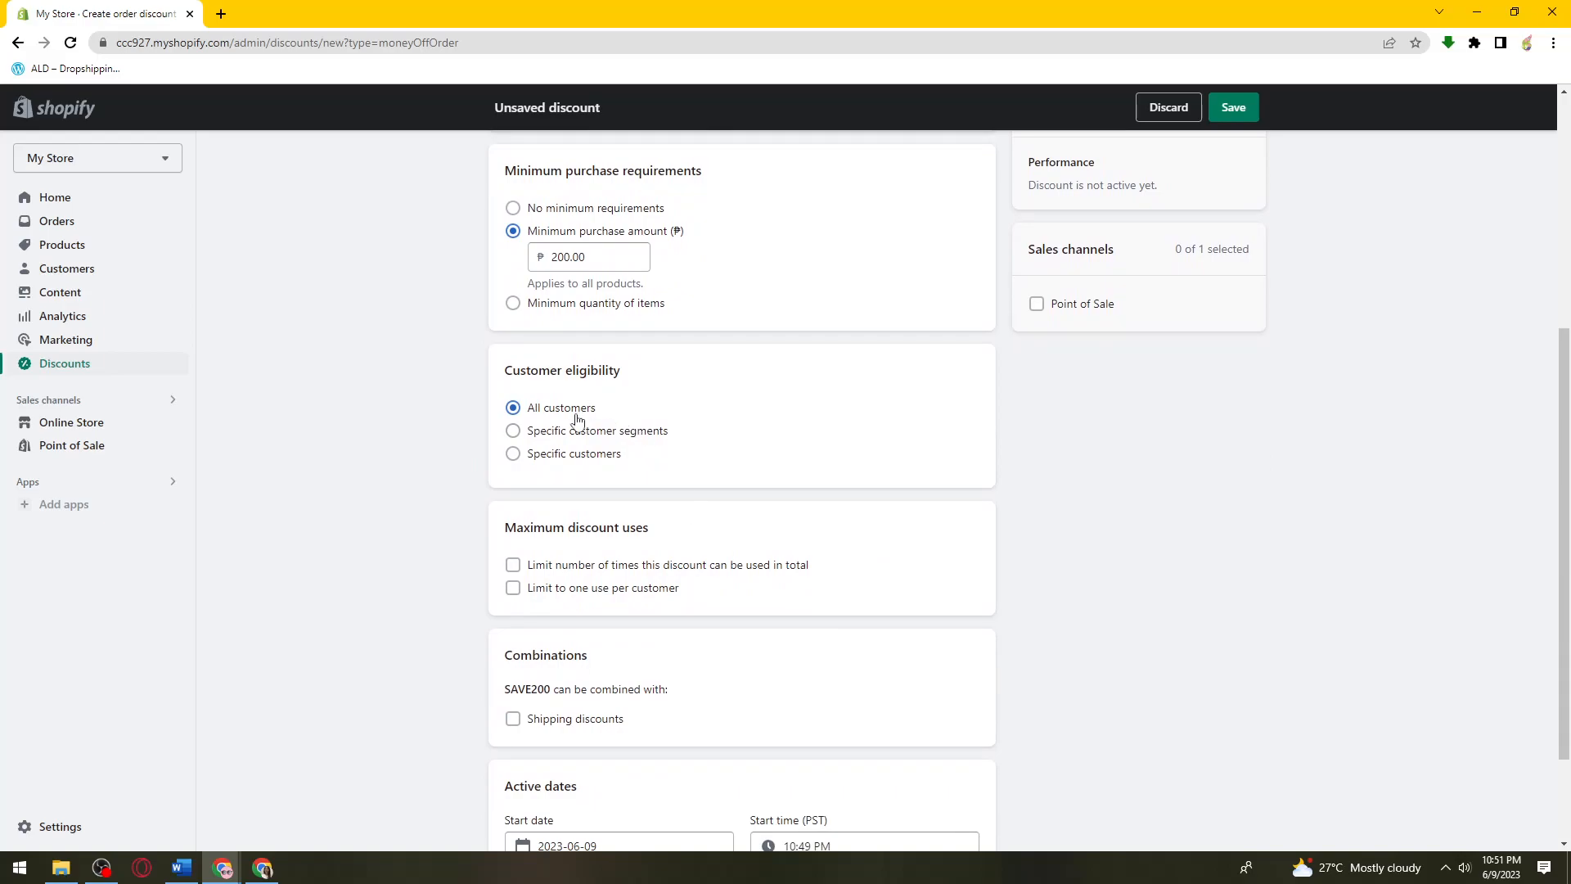
{"action": "scroll", "coordinate": [646, 433], "scroll_direction": "up", "scroll_amount": 4}
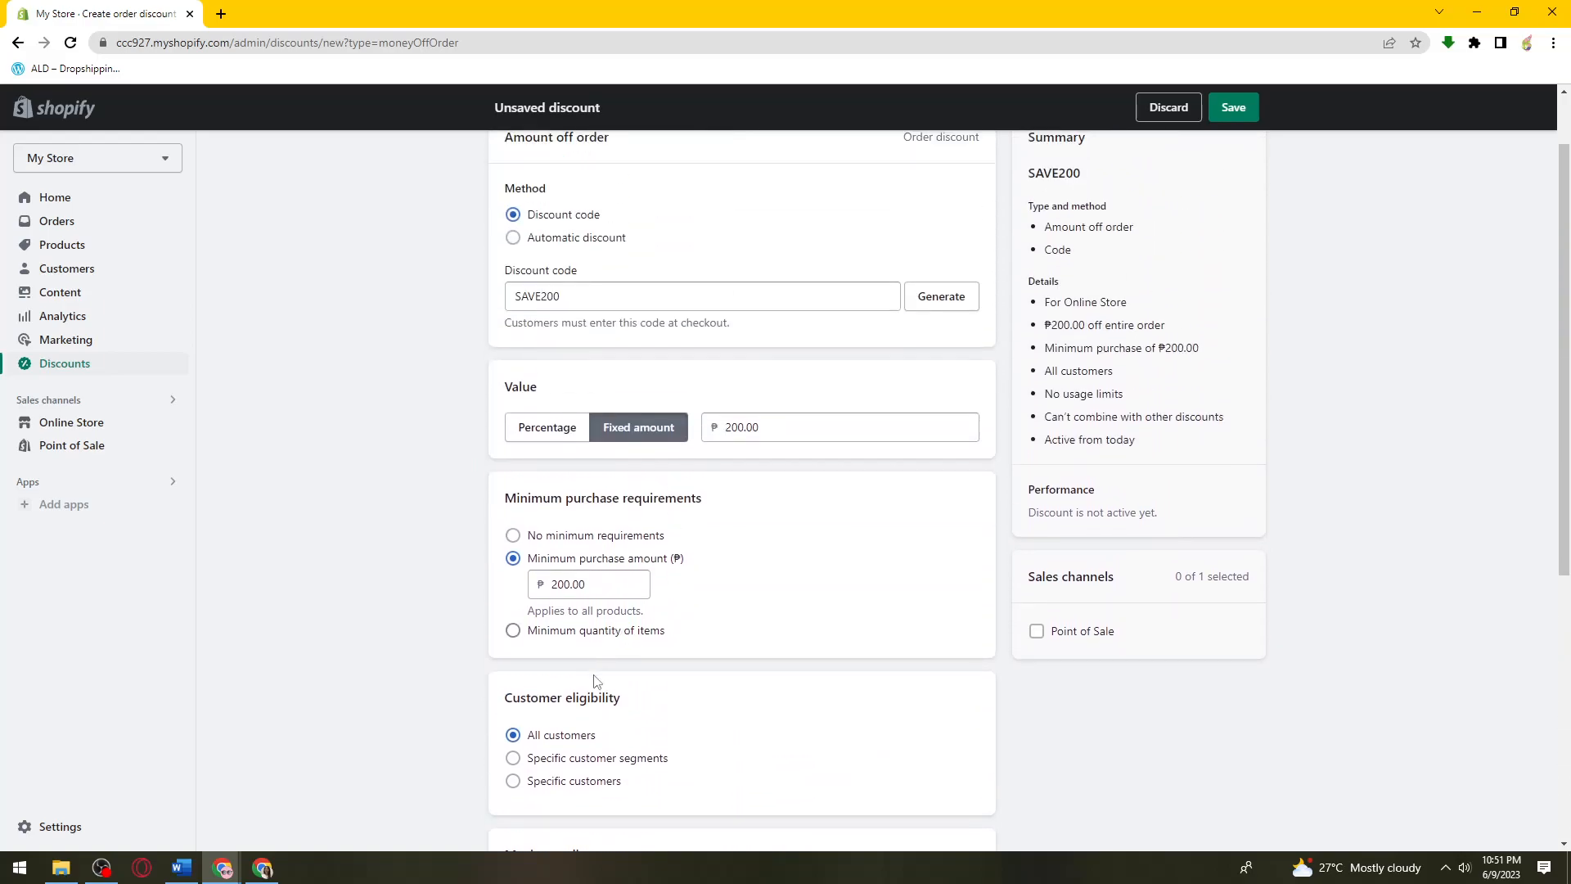
{"action": "scroll", "coordinate": [641, 379], "scroll_direction": "up", "scroll_amount": 1}
{"action": "left_click_drag", "start_coordinate": [634, 377], "coordinate": [456, 387]}
{"action": "left_click_drag", "start_coordinate": [570, 374], "coordinate": [352, 383]}
{"action": "scroll", "coordinate": [698, 435], "scroll_direction": "down", "scroll_amount": 4}
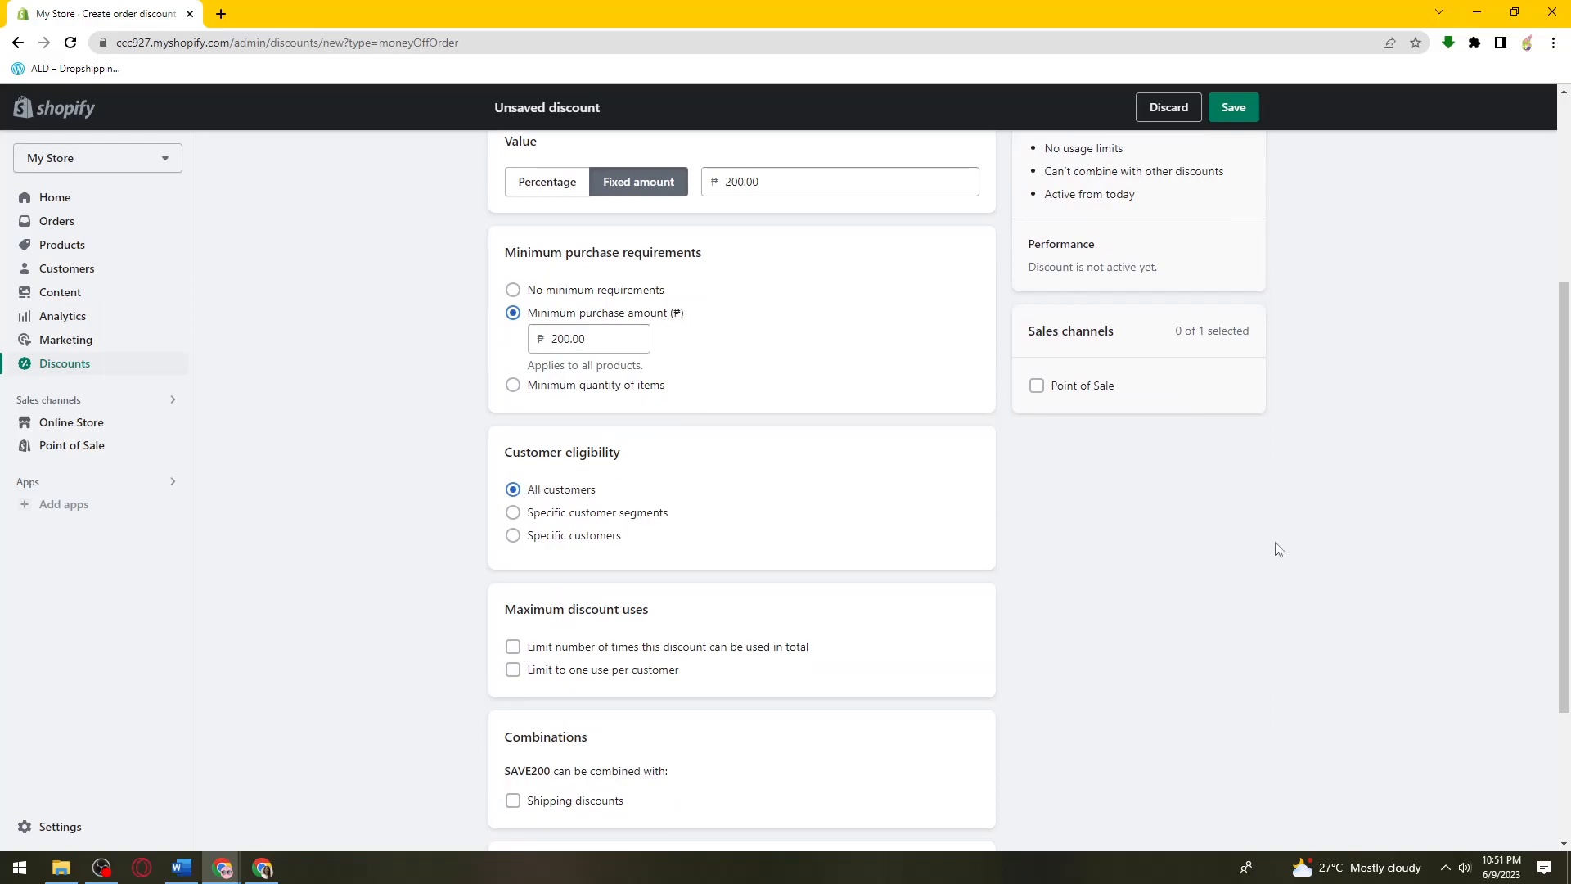
Limit customer eligibility to specific customer segments and recheck the entered discount code.
{"action": "left_click_drag", "start_coordinate": [608, 518], "coordinate": [639, 520]}
{"action": "left_click", "coordinate": [646, 513]}
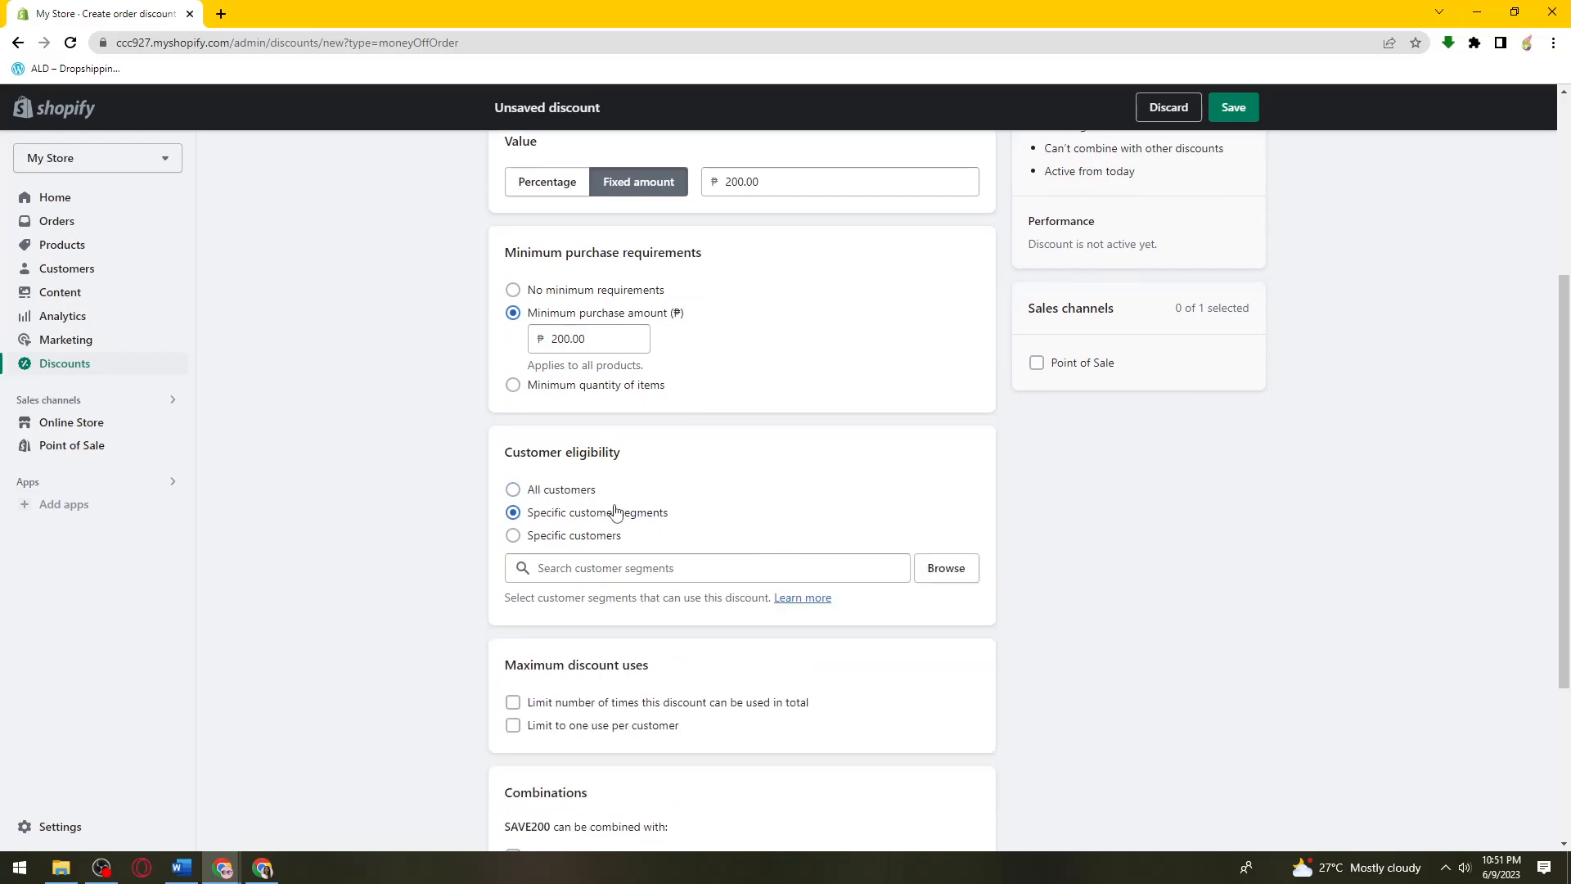
{"action": "scroll", "coordinate": [608, 518], "scroll_direction": "up", "scroll_amount": 4}
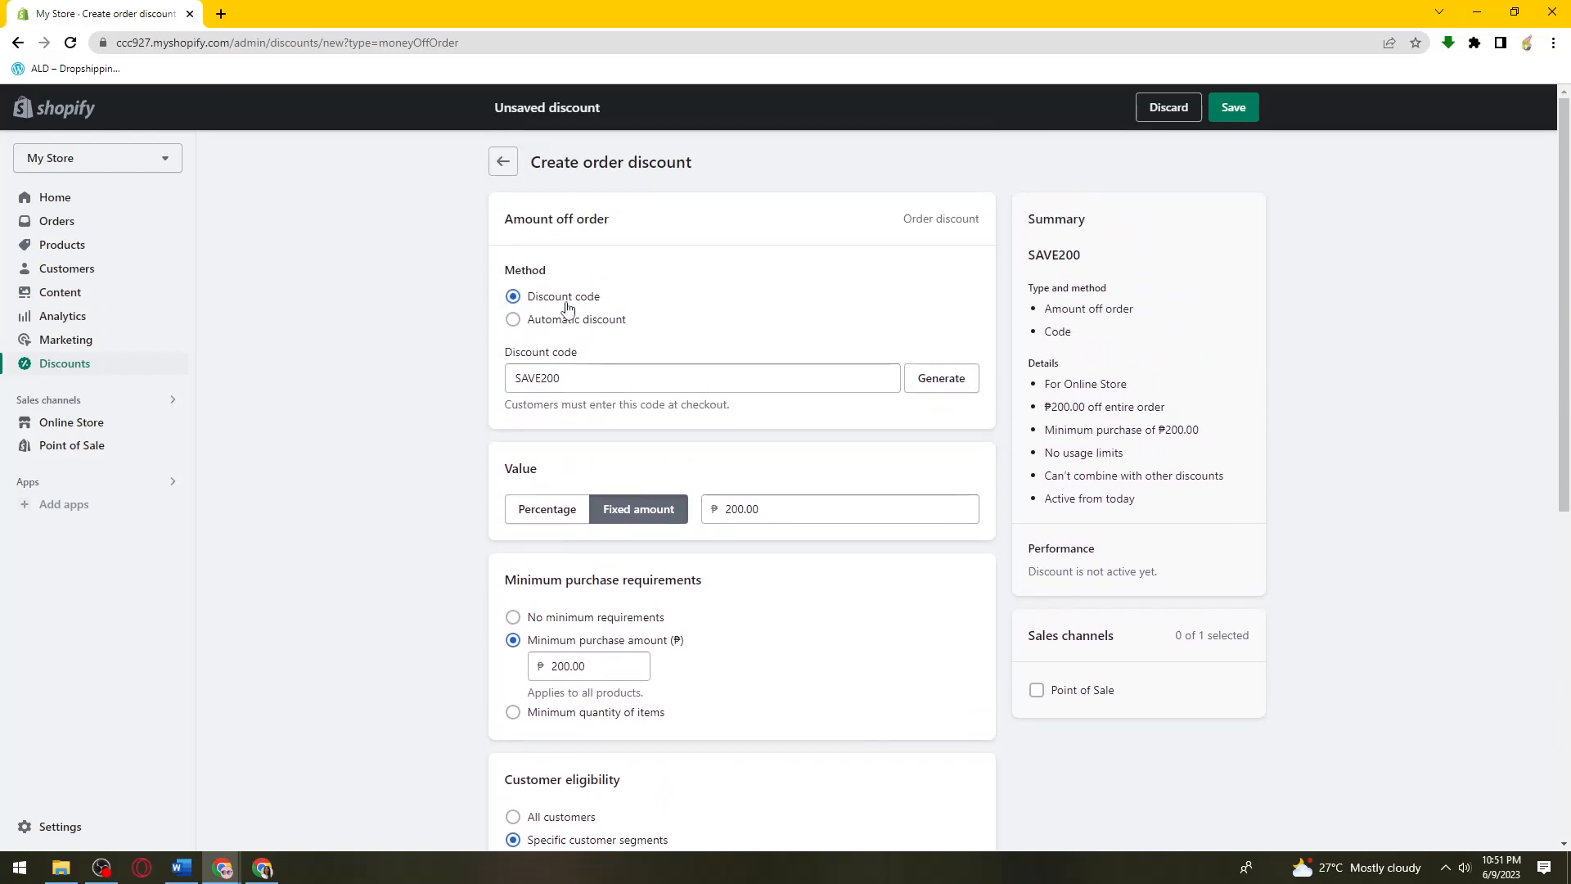
{"action": "left_click", "coordinate": [599, 377]}
{"action": "left_click", "coordinate": [1473, 286]}
{"action": "left_click", "coordinate": [611, 382]}
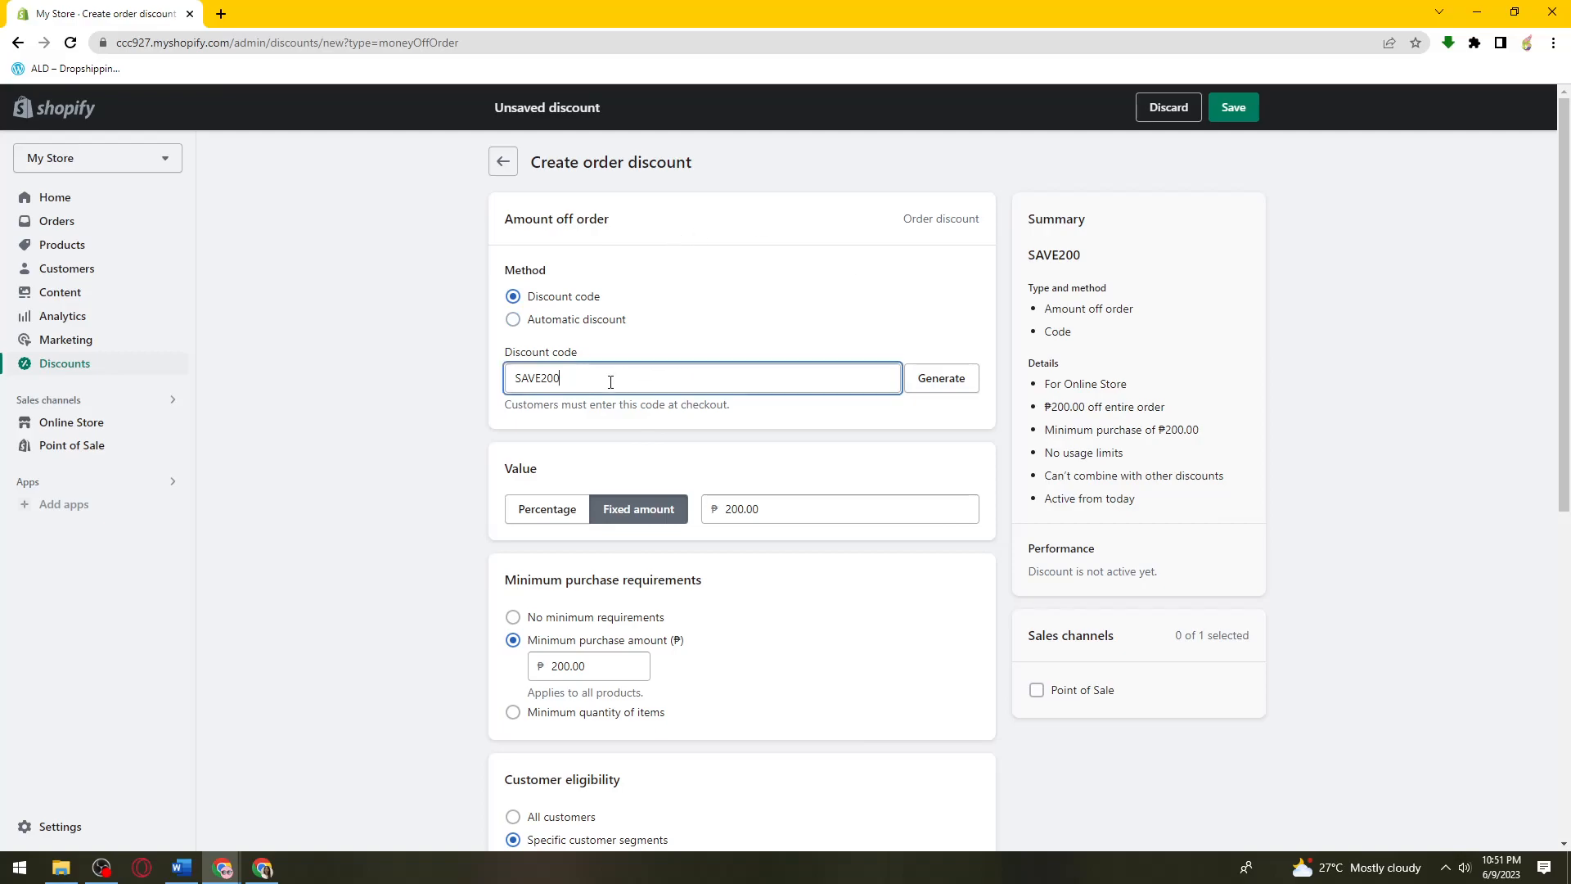
{"action": "left_click", "coordinate": [1375, 312]}
{"action": "scroll", "coordinate": [1313, 269], "scroll_direction": "down", "scroll_amount": 2}
{"action": "scroll", "coordinate": [1312, 267], "scroll_direction": "up", "scroll_amount": 2}
{"action": "scroll", "coordinate": [861, 468], "scroll_direction": "down", "scroll_amount": 2}
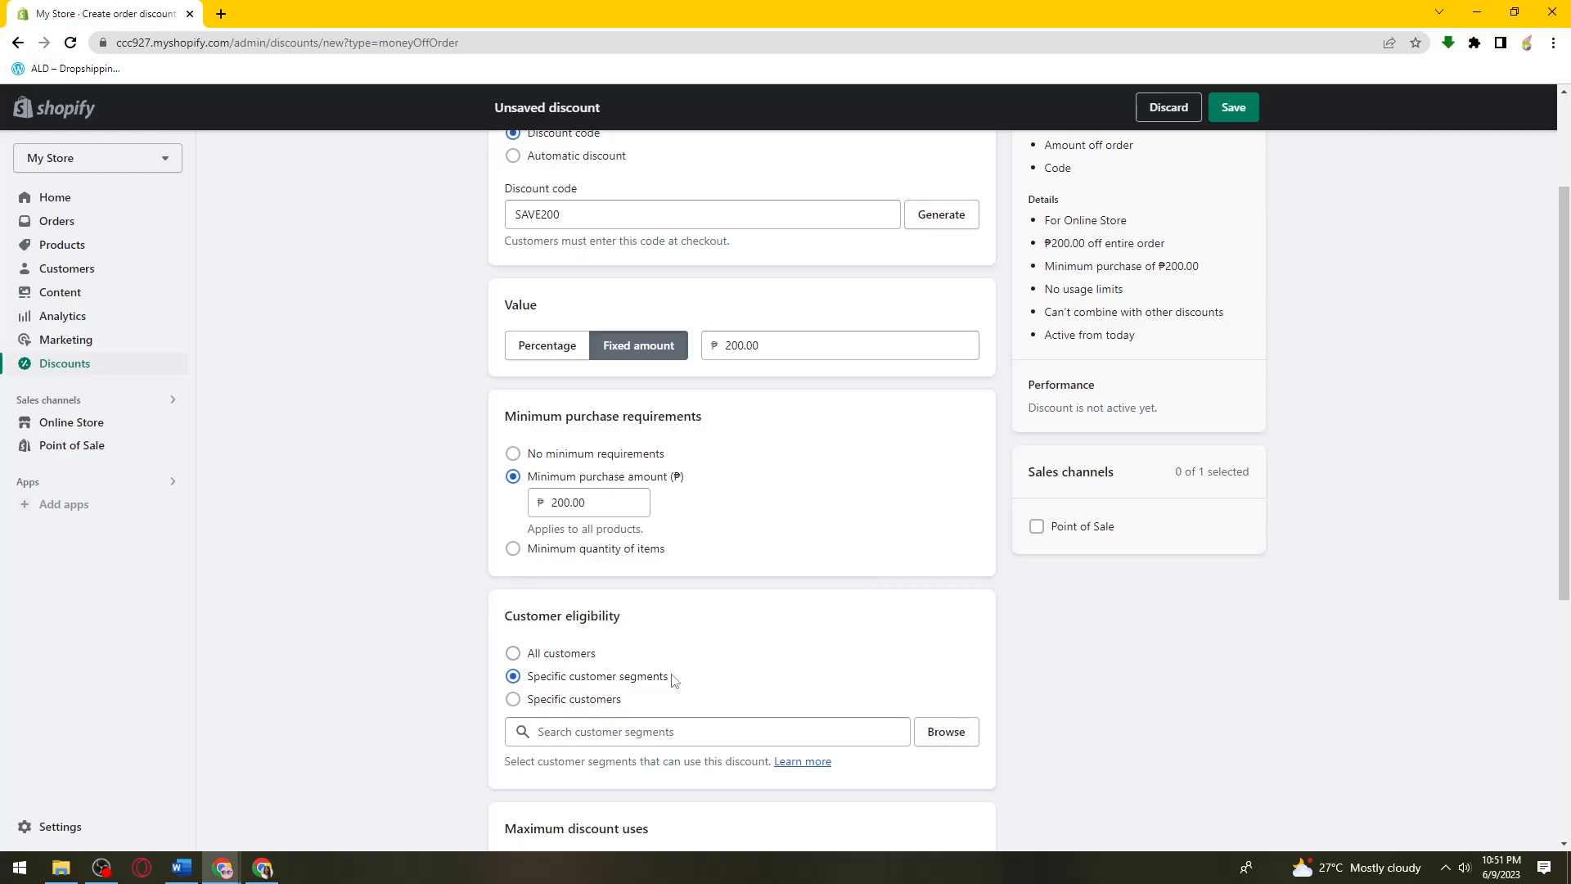
Add the "Customers who haven't purchased" segment as the customers eligible for the discount.
{"action": "scroll", "coordinate": [818, 735], "scroll_direction": "down", "scroll_amount": 1}
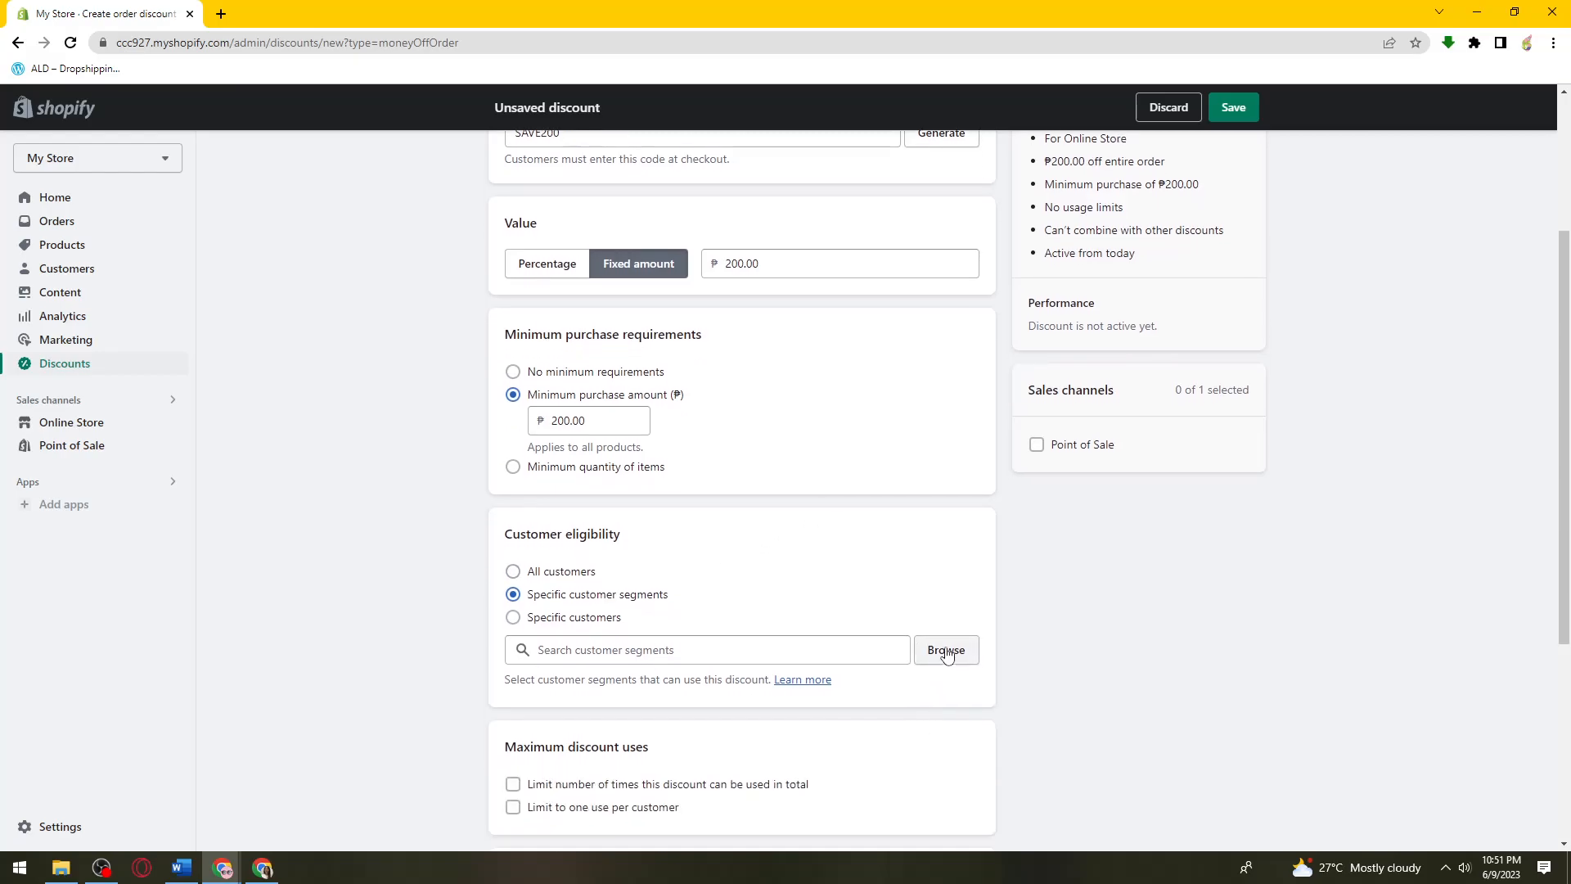
{"action": "left_click", "coordinate": [947, 652]}
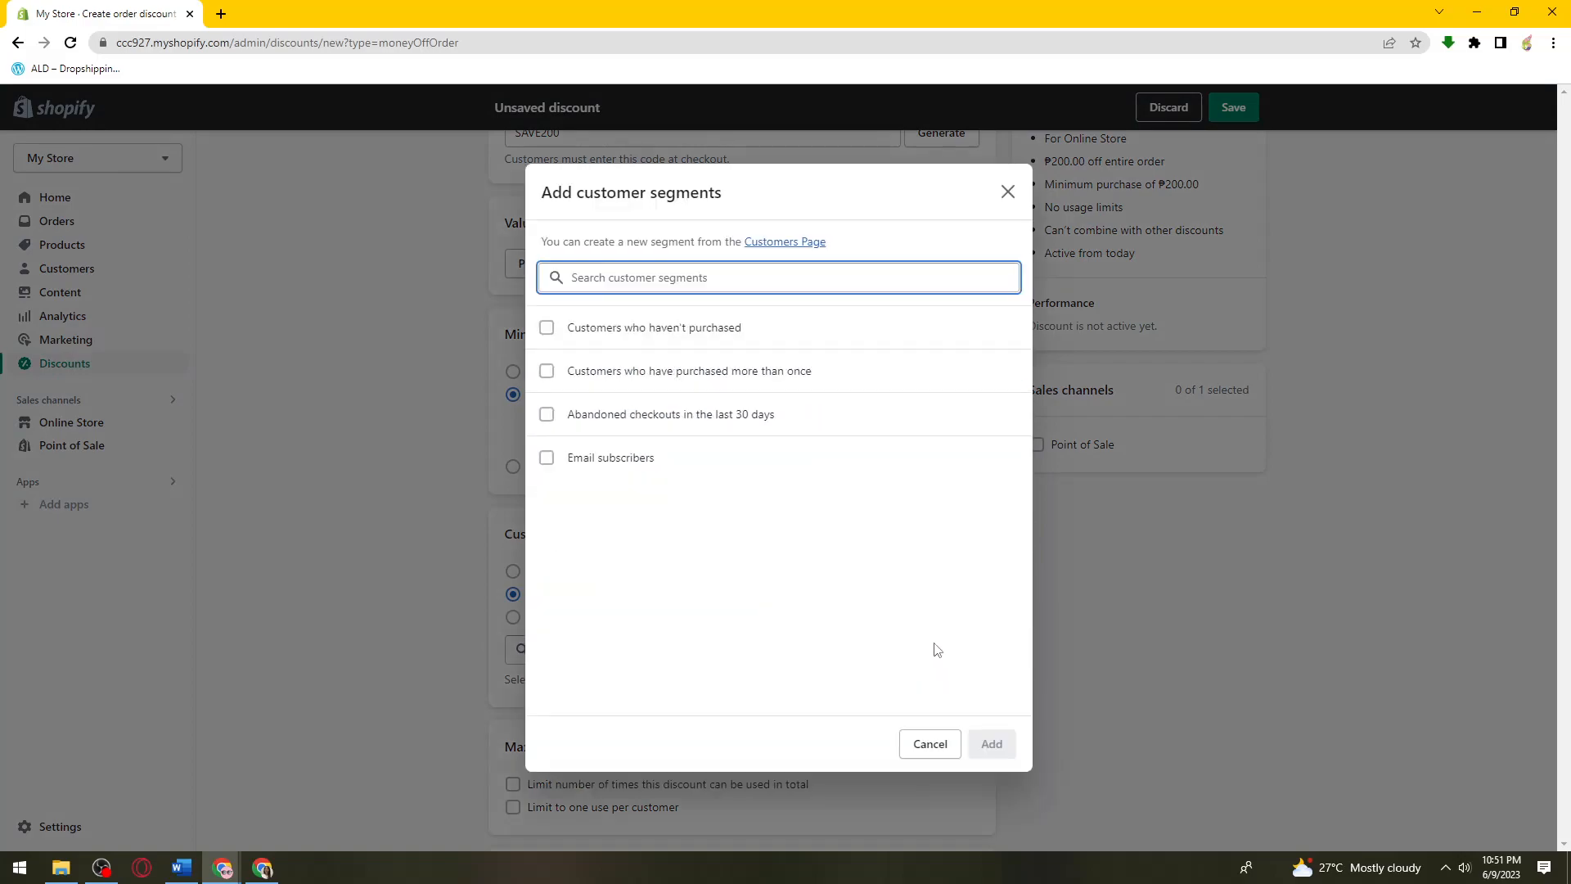
{"action": "left_click", "coordinate": [546, 329]}
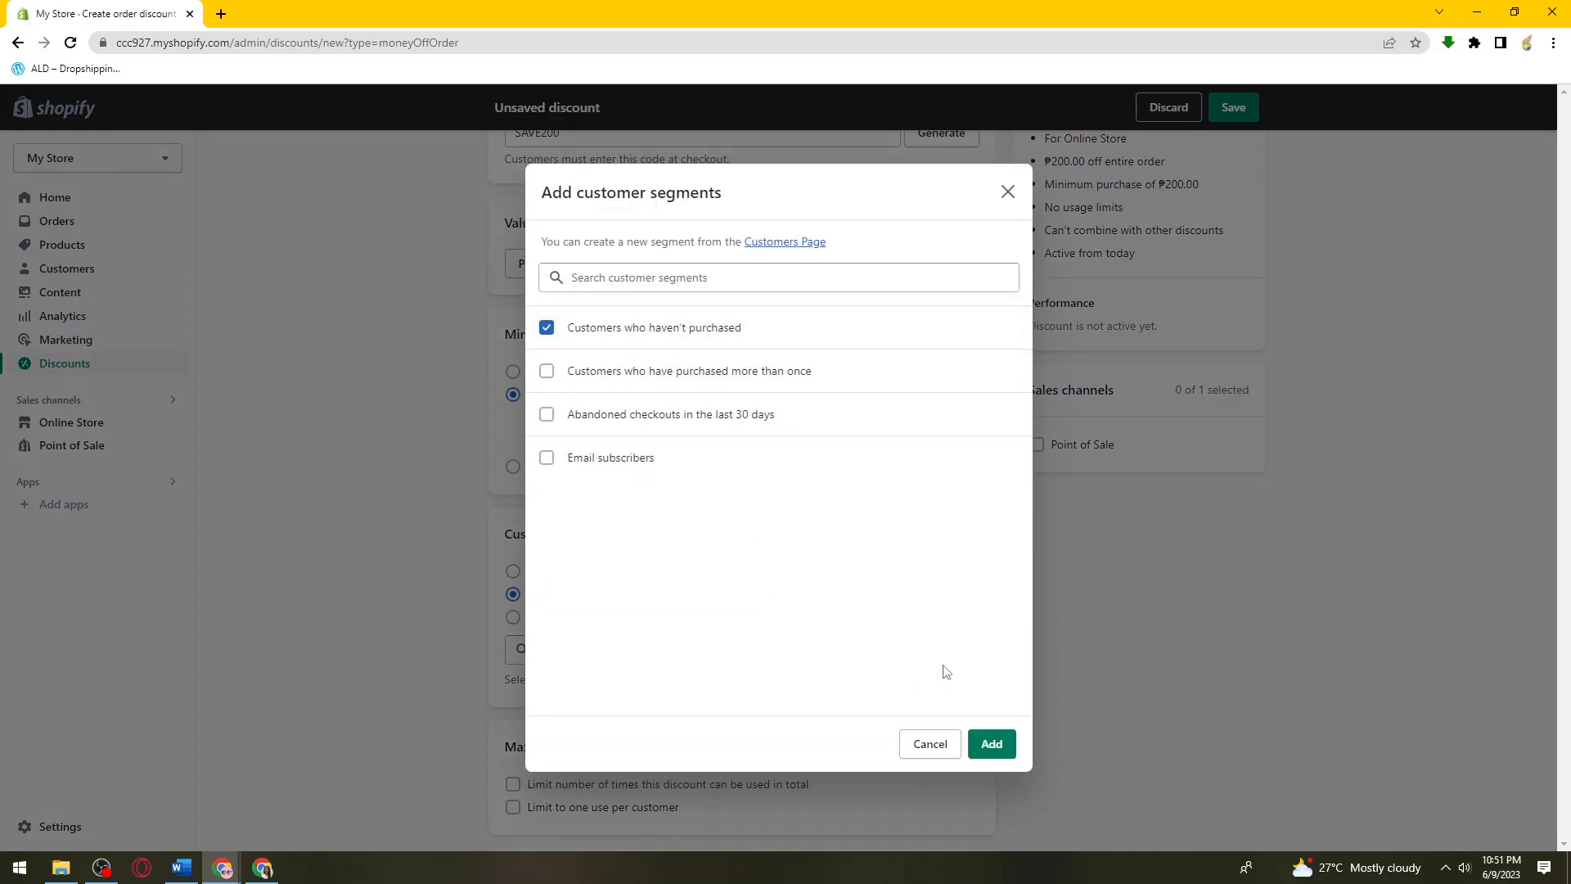
{"action": "left_click", "coordinate": [992, 745]}
Try the limit on total discount uses and restrict the discount to one use per customer only.
{"action": "scroll", "coordinate": [1205, 770], "scroll_direction": "down", "scroll_amount": 5}
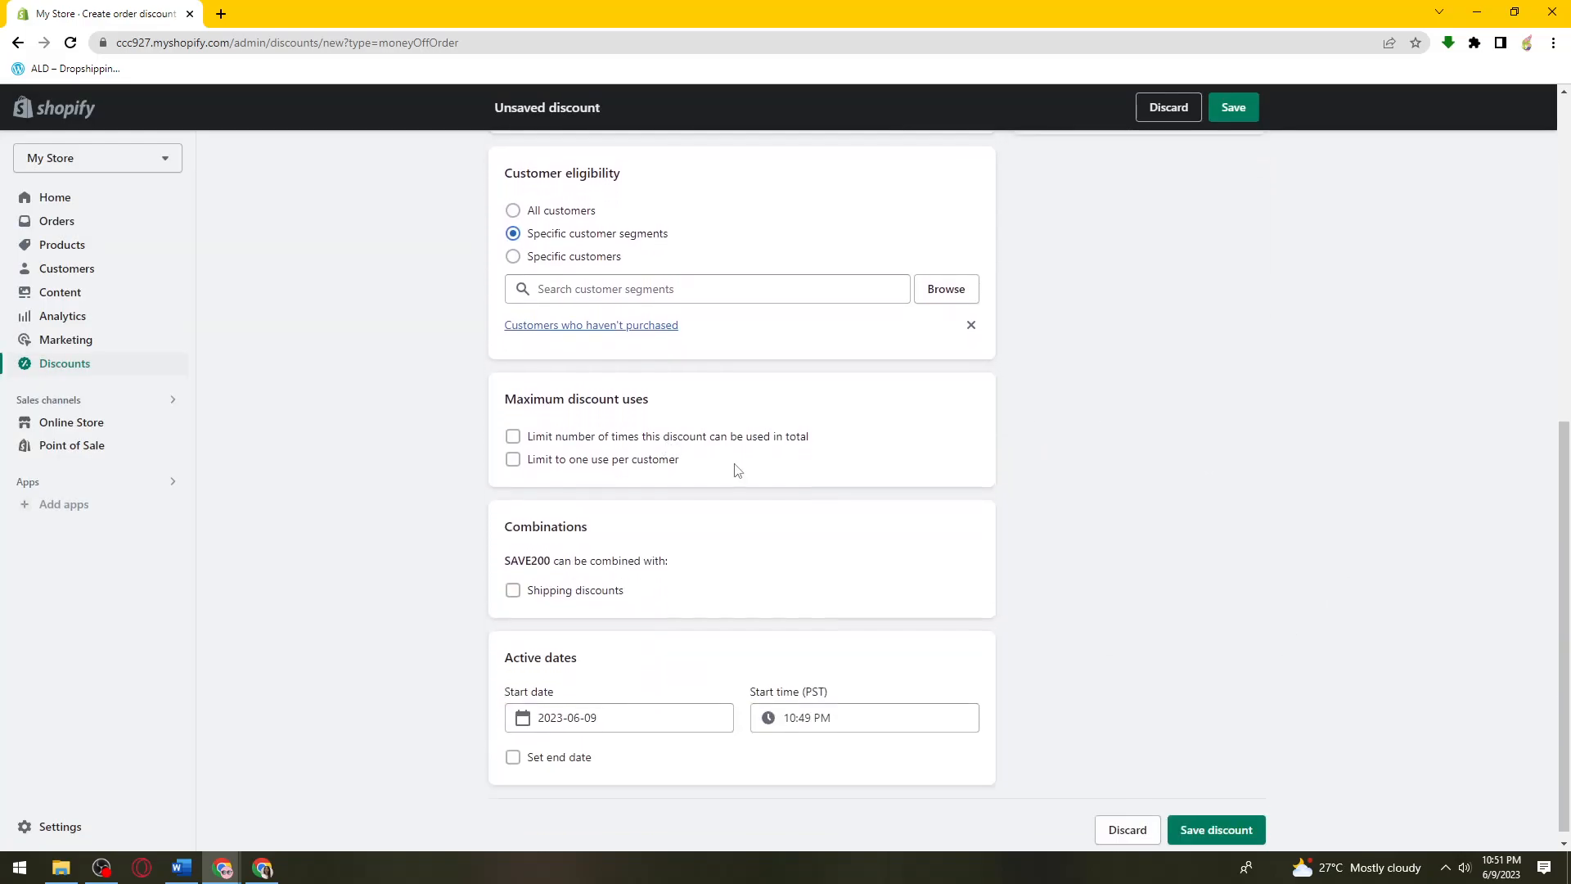
{"action": "left_click_drag", "start_coordinate": [501, 390], "coordinate": [704, 405]}
{"action": "left_click", "coordinate": [1182, 446]}
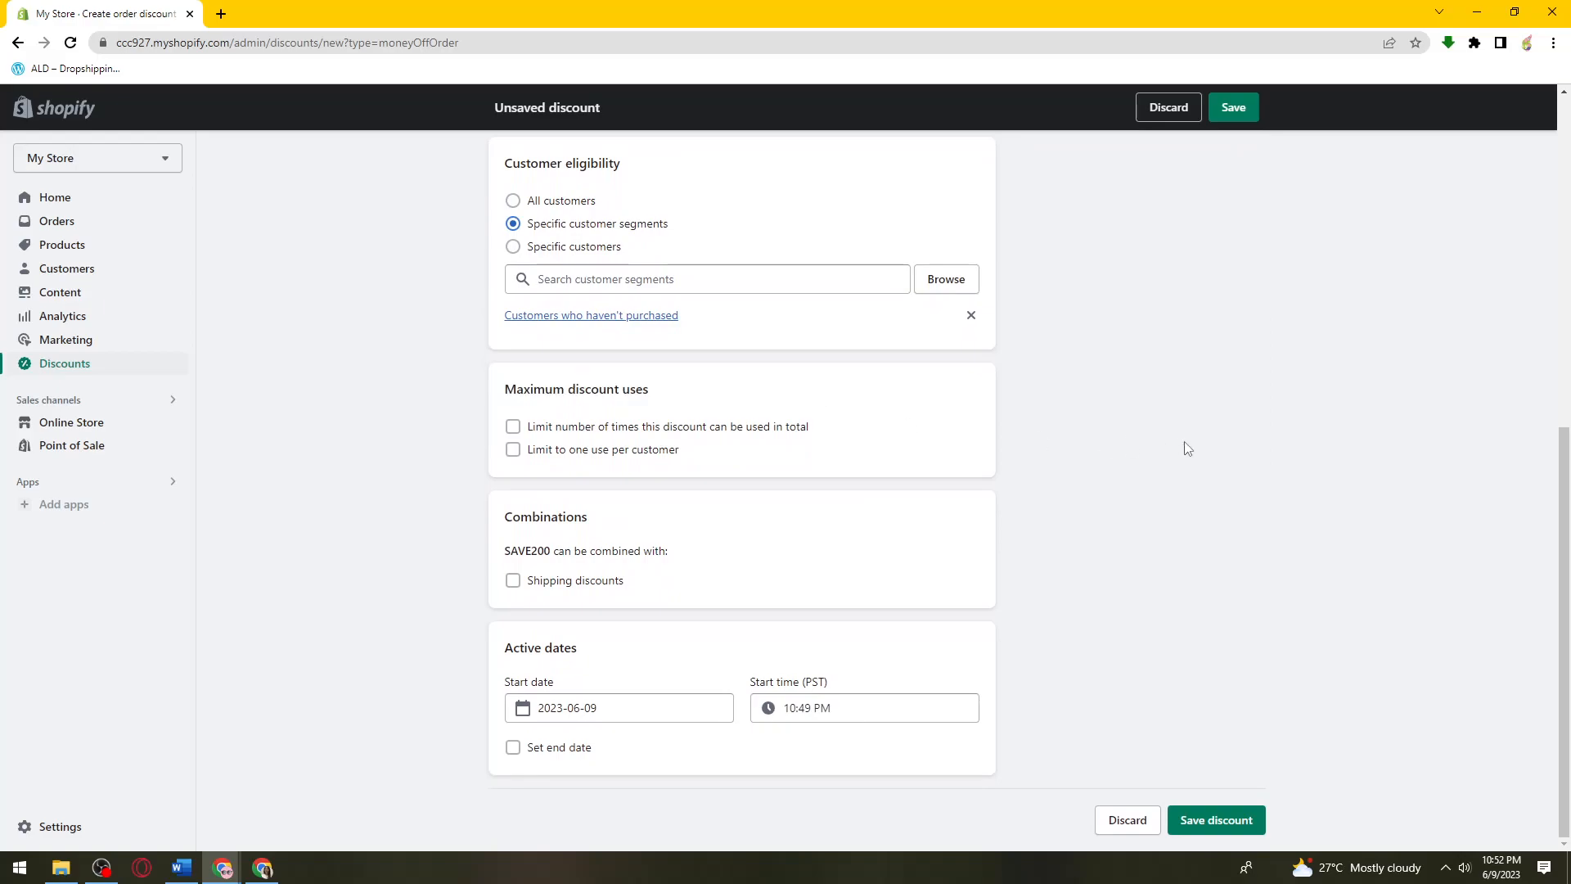
{"action": "left_click", "coordinate": [628, 453]}
{"action": "left_click", "coordinate": [700, 431]}
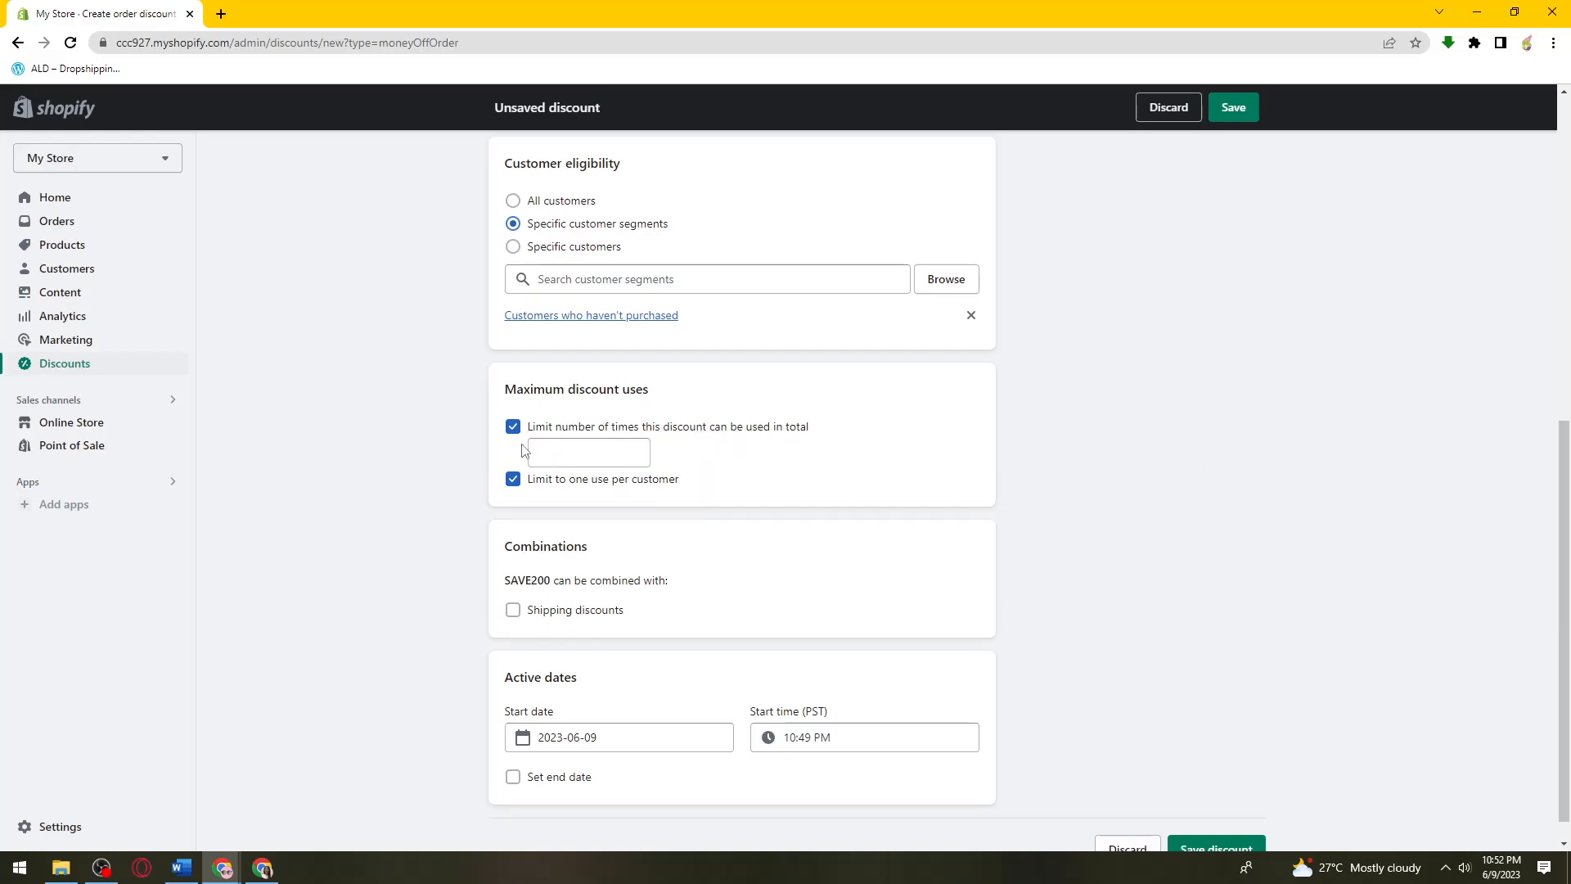
{"action": "left_click", "coordinate": [515, 426]}
{"action": "left_click", "coordinate": [679, 432]}
{"action": "left_click", "coordinate": [603, 443]}
{"action": "left_click", "coordinate": [583, 429]}
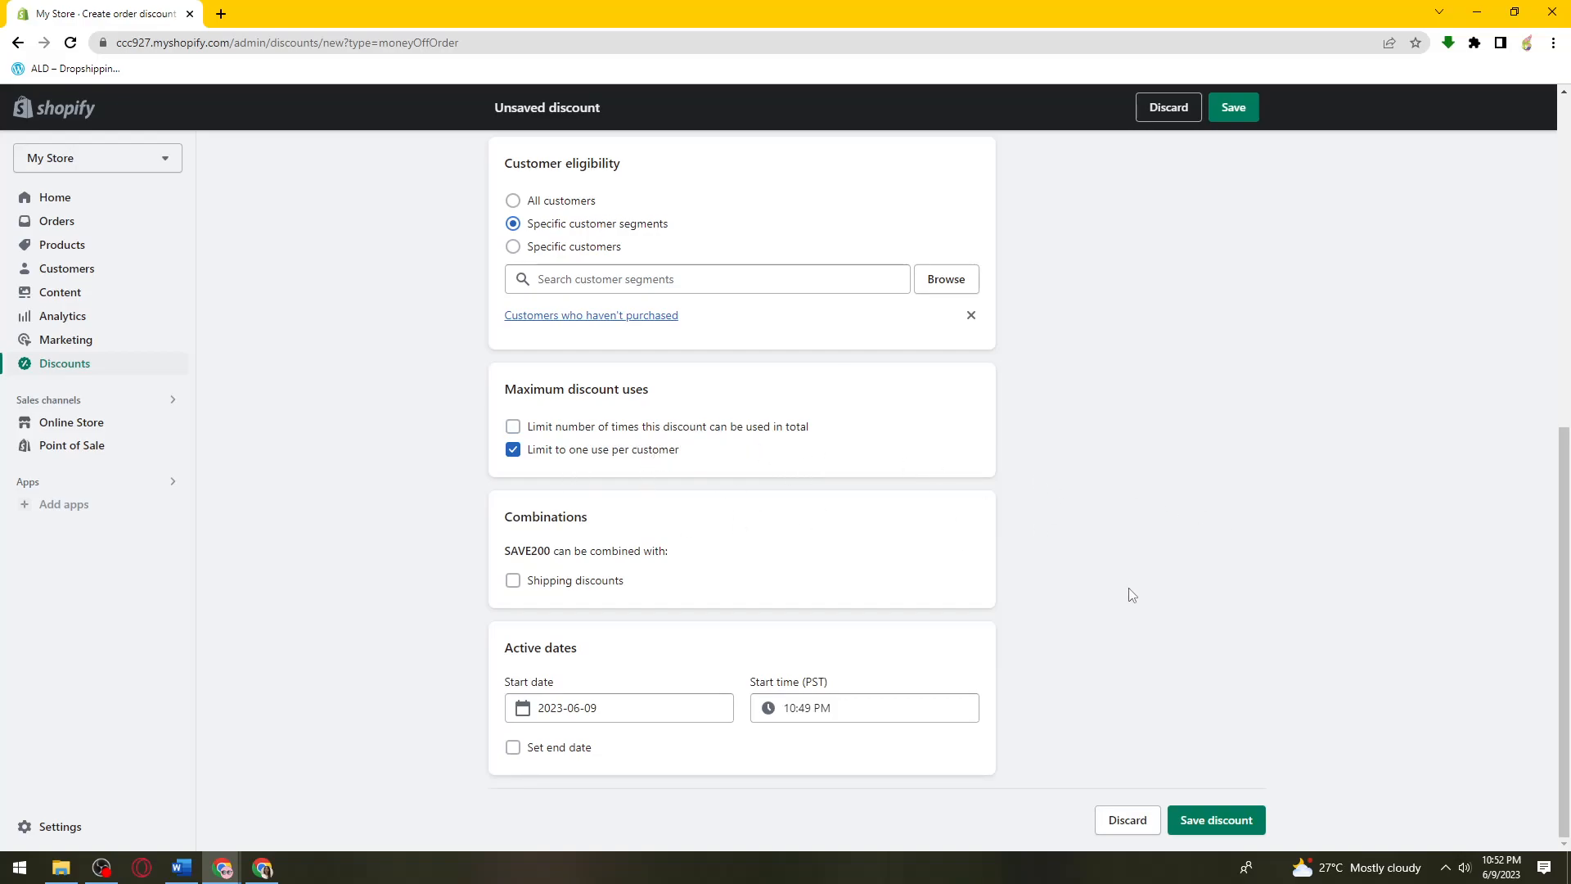
Try allowing the discount code to be combined with shipping discounts.
{"action": "left_click", "coordinate": [549, 590]}
{"action": "left_click", "coordinate": [549, 589]}
{"action": "left_click", "coordinate": [548, 590]}
{"action": "left_click", "coordinate": [470, 593]}
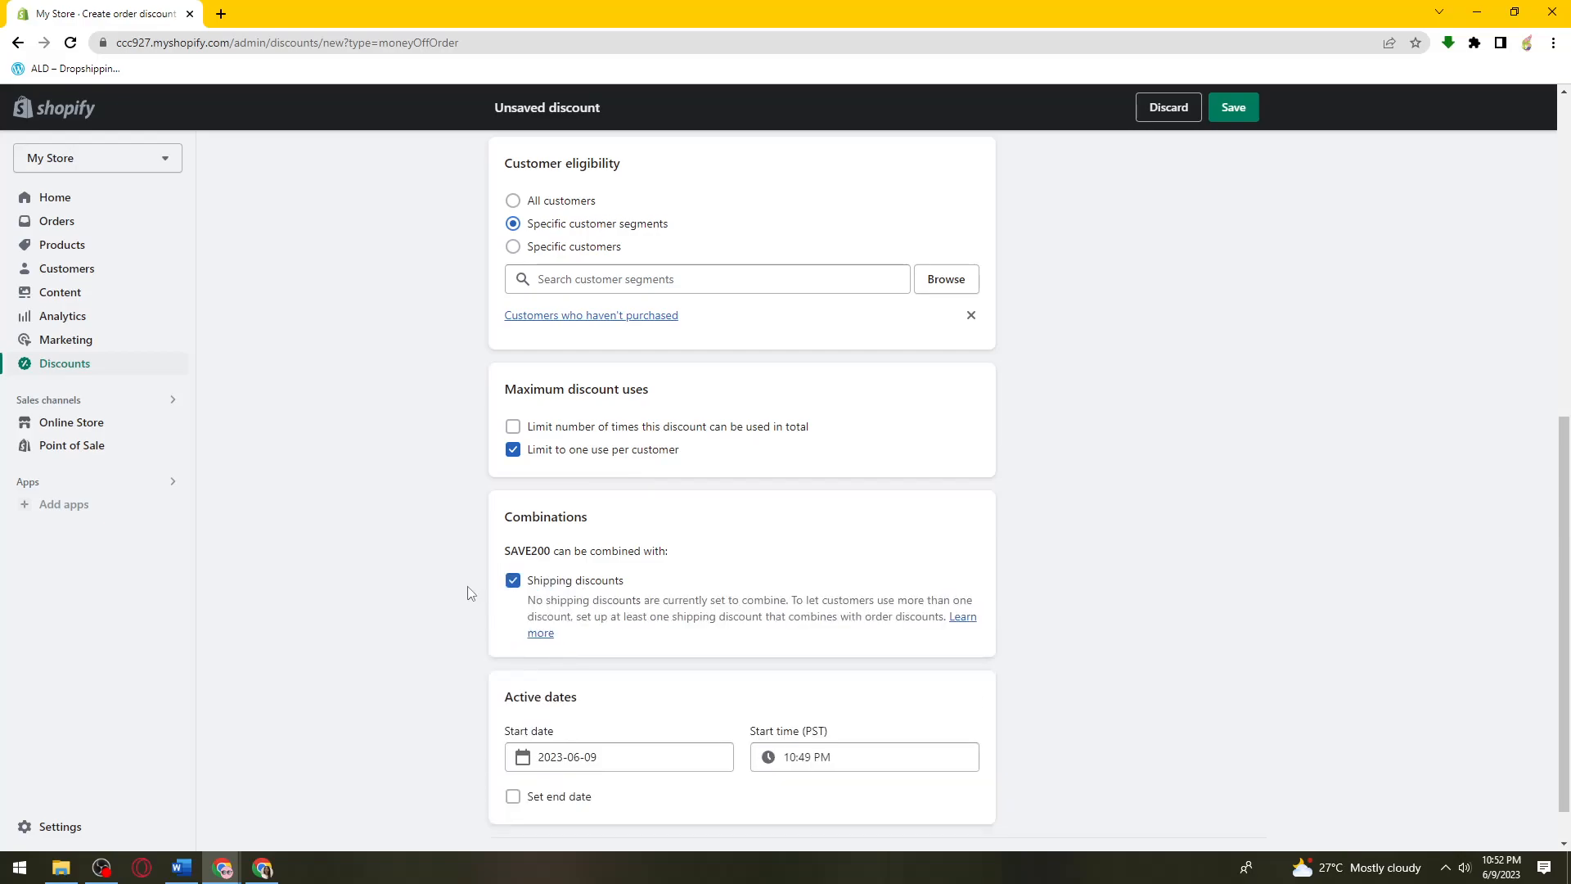
{"action": "scroll", "coordinate": [916, 660], "scroll_direction": "down", "scroll_amount": 1}
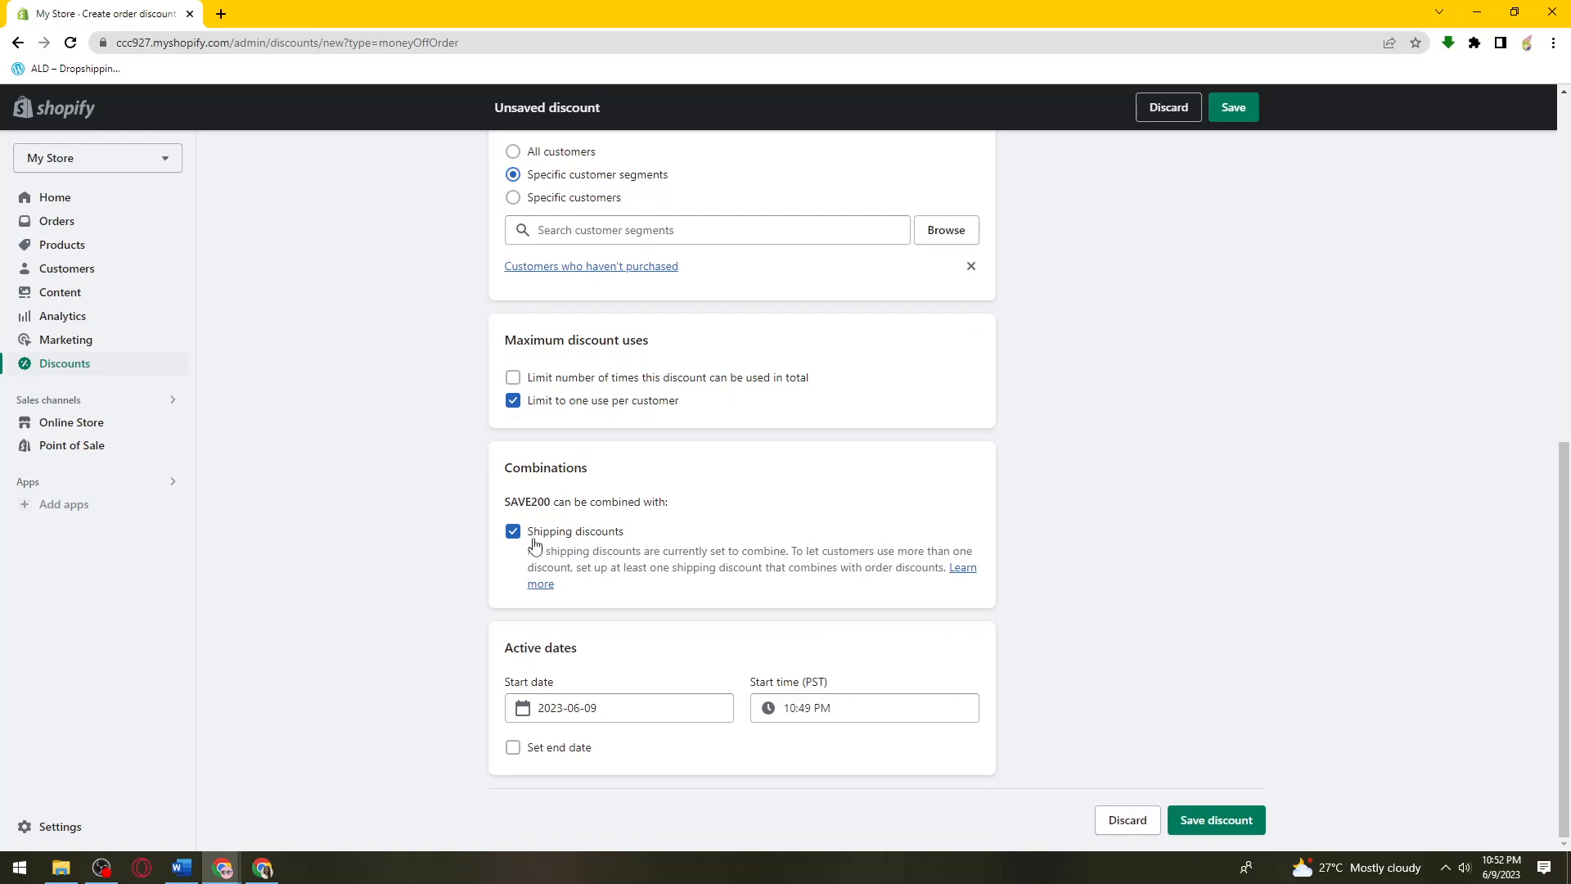
{"action": "left_click_drag", "start_coordinate": [517, 558], "coordinate": [784, 555]}
{"action": "left_click", "coordinate": [1243, 499]}
{"action": "left_click", "coordinate": [545, 536]}
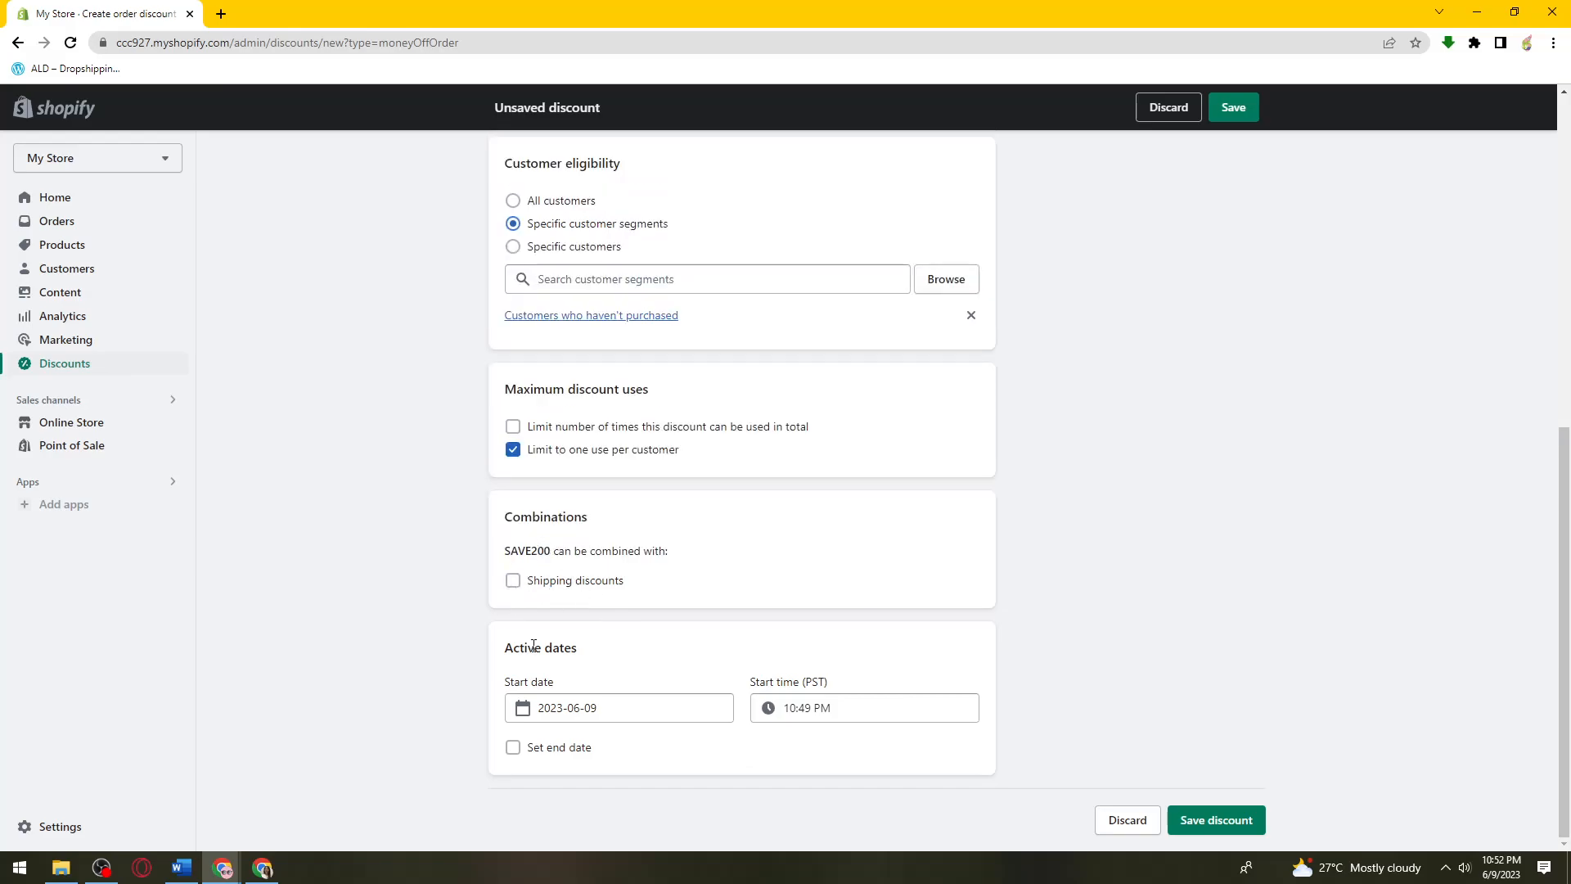
Examine the start date and start time options in the discount's active dates.
{"action": "left_click_drag", "start_coordinate": [603, 643], "coordinate": [431, 643]}
{"action": "left_click", "coordinate": [1089, 559]}
{"action": "left_click", "coordinate": [593, 706]}
{"action": "left_click", "coordinate": [1150, 621]}
{"action": "left_click", "coordinate": [868, 709]}
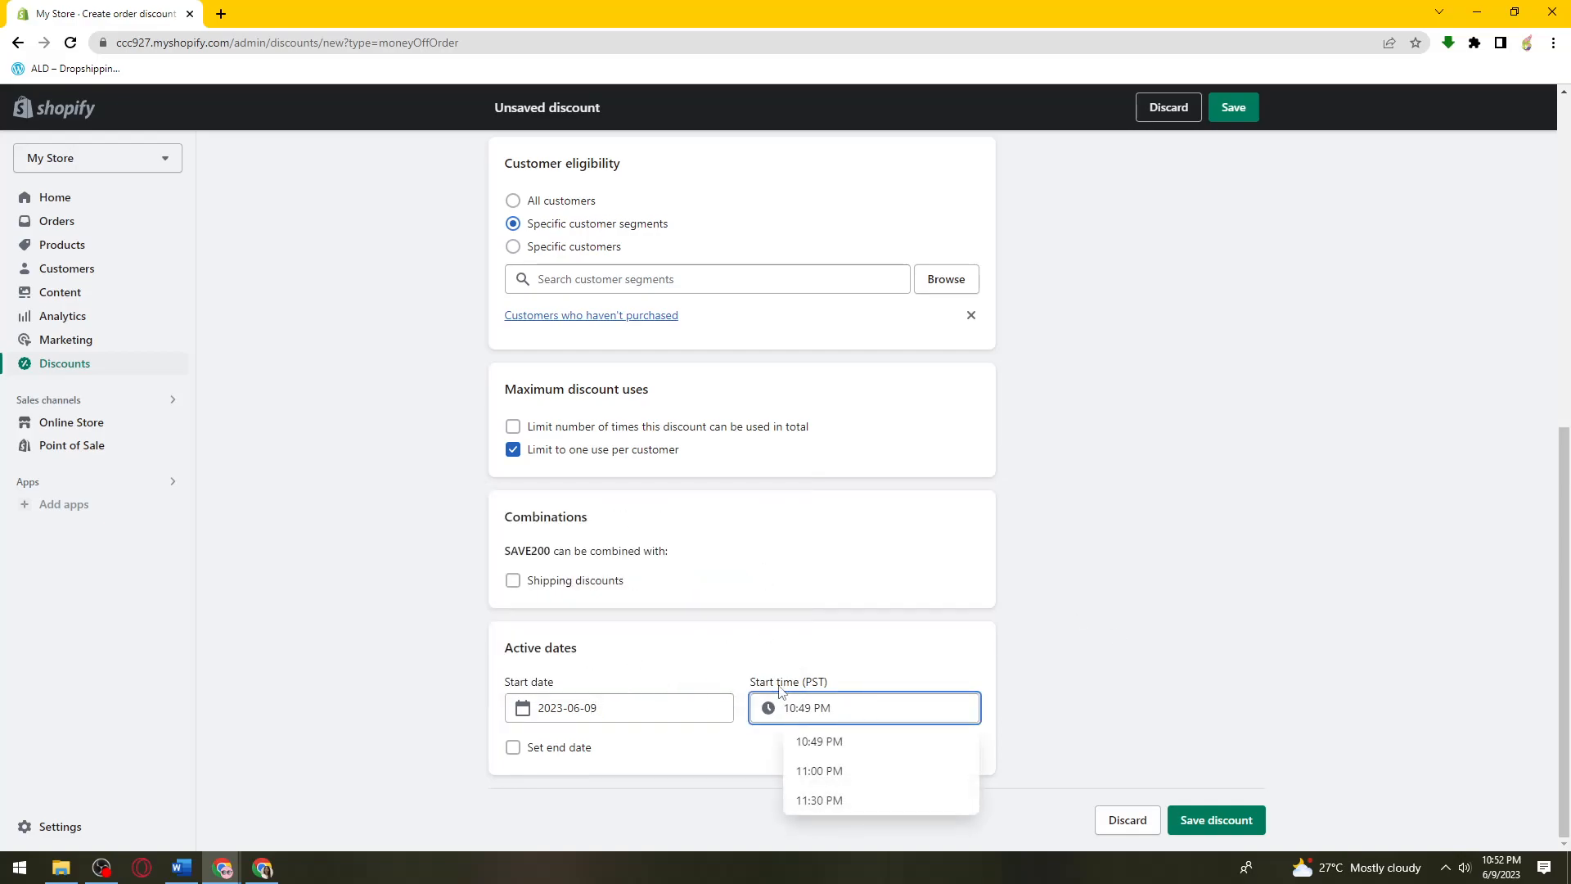
{"action": "left_click_drag", "start_coordinate": [750, 681], "coordinate": [848, 685]}
{"action": "left_click", "coordinate": [1064, 670]}
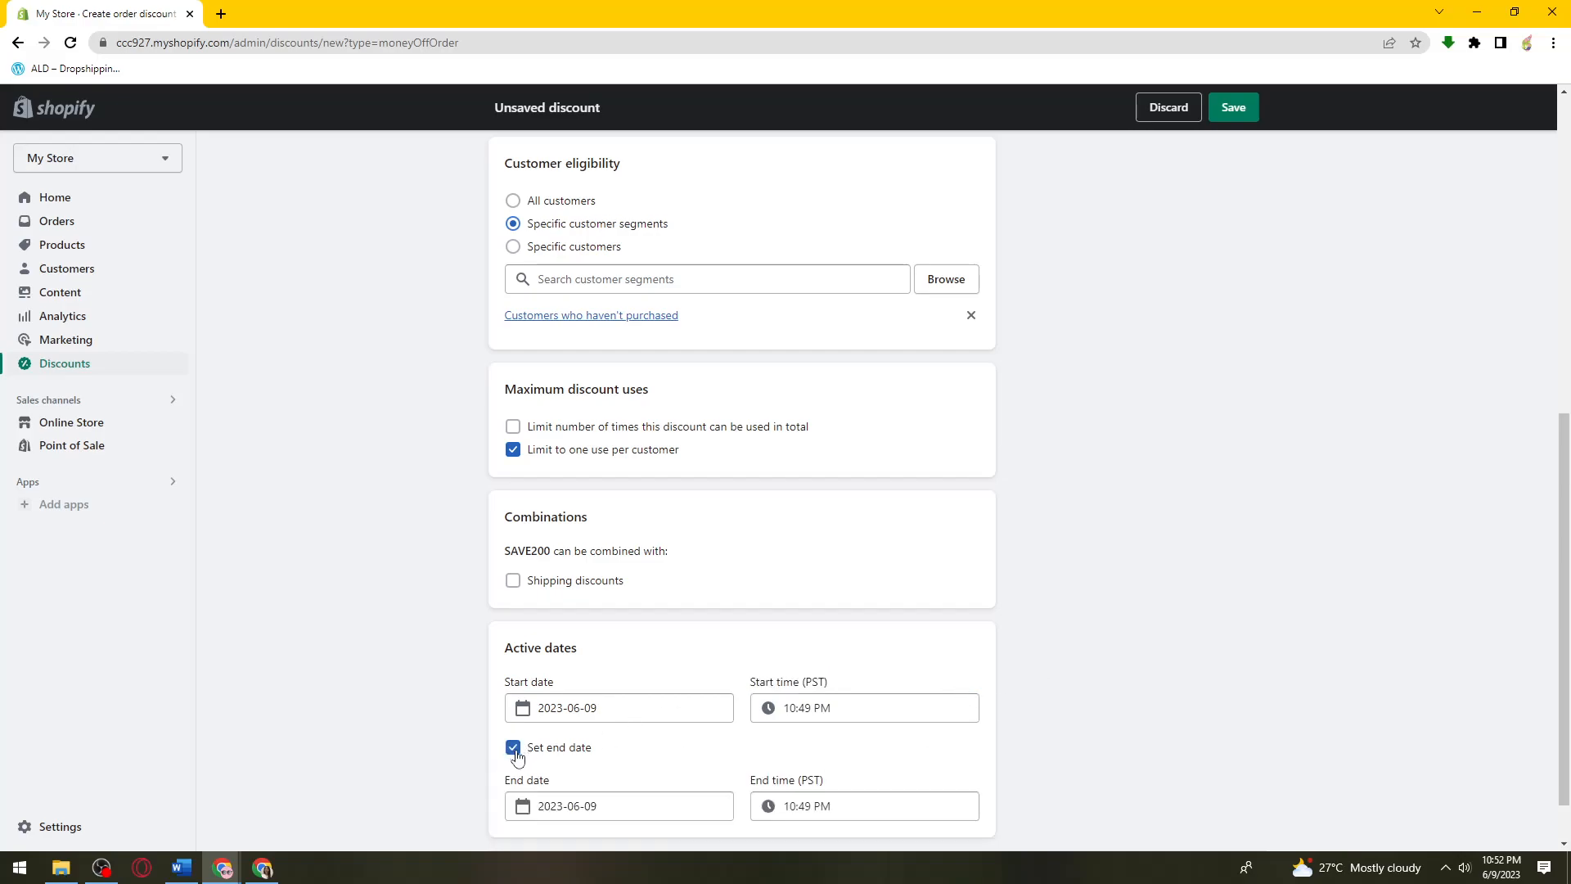
Enable an end date for the discount, set it to 2023-06-13 and check the end time options.
{"action": "scroll", "coordinate": [516, 749], "scroll_direction": "down", "scroll_amount": 1}
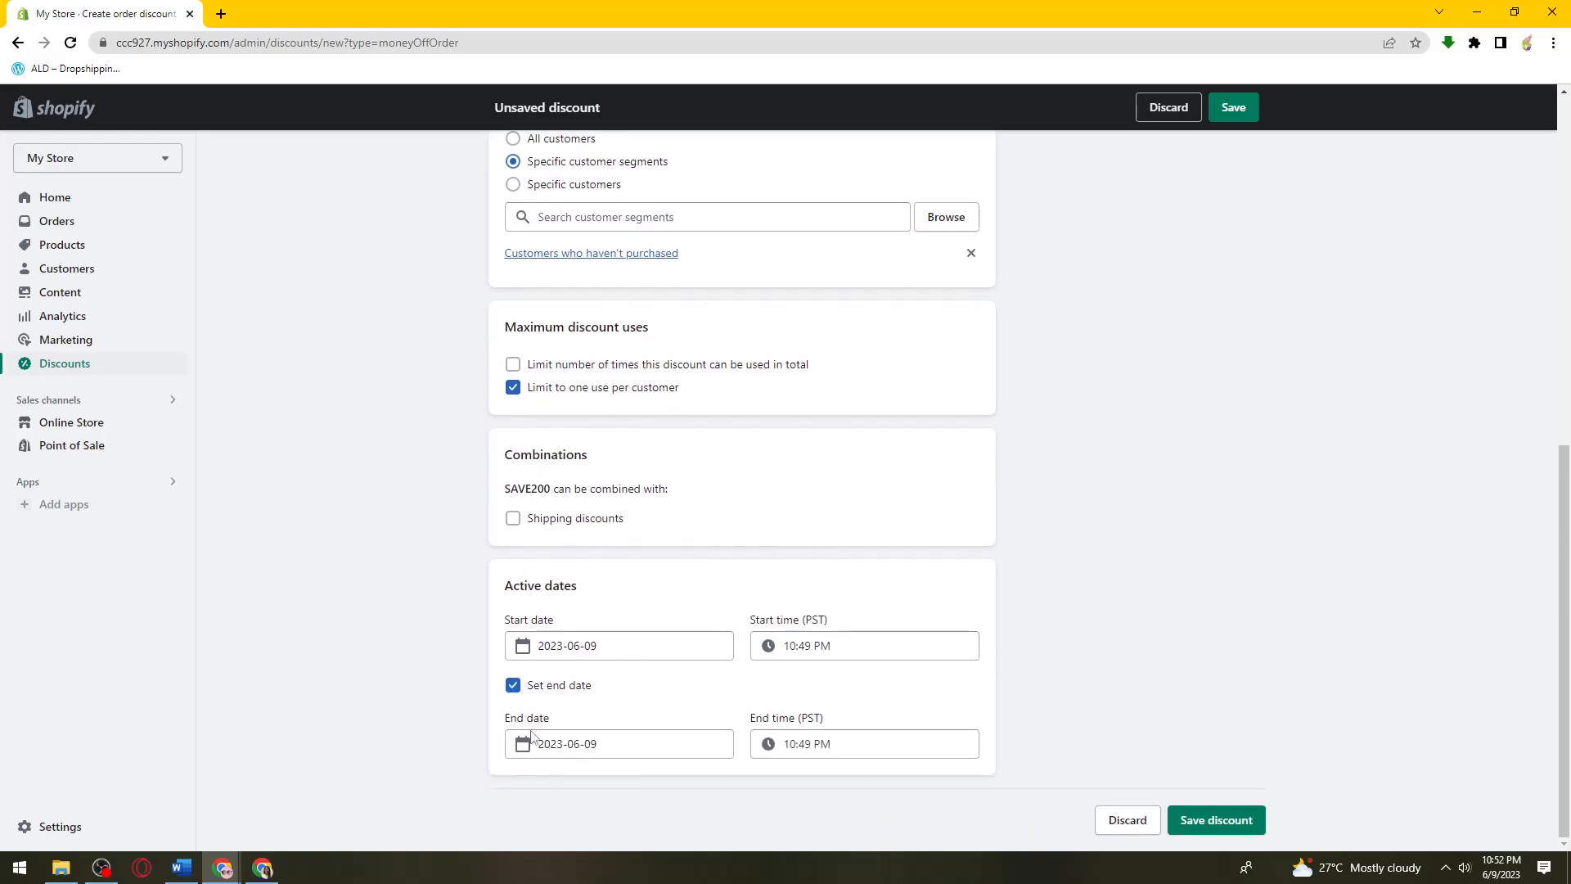
{"action": "left_click", "coordinate": [510, 739]}
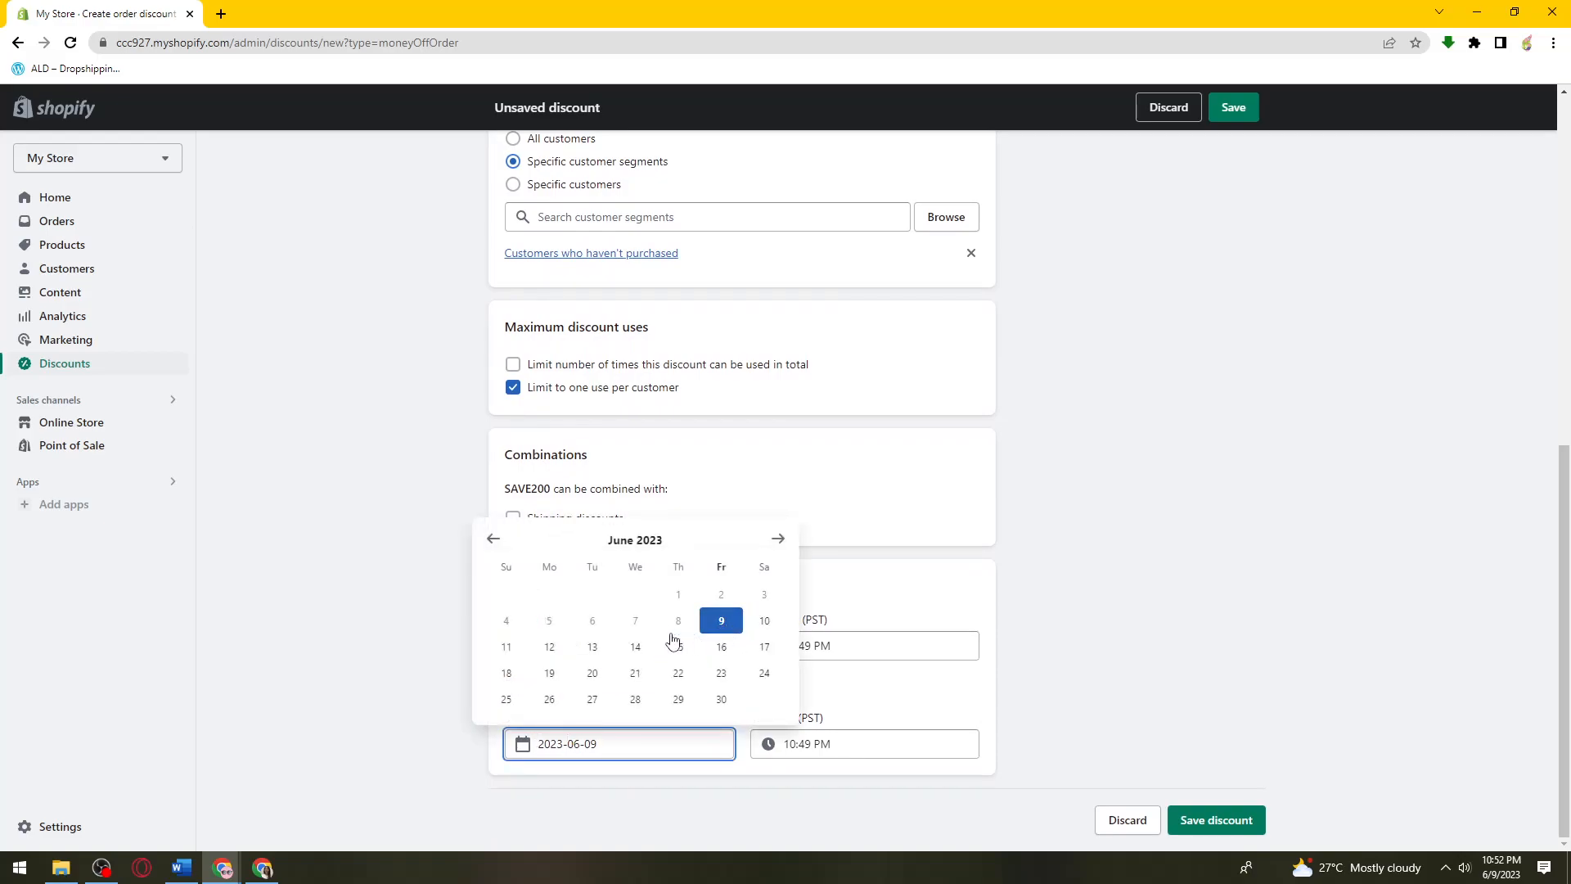
{"action": "left_click", "coordinate": [591, 647]}
{"action": "left_click", "coordinate": [915, 751]}
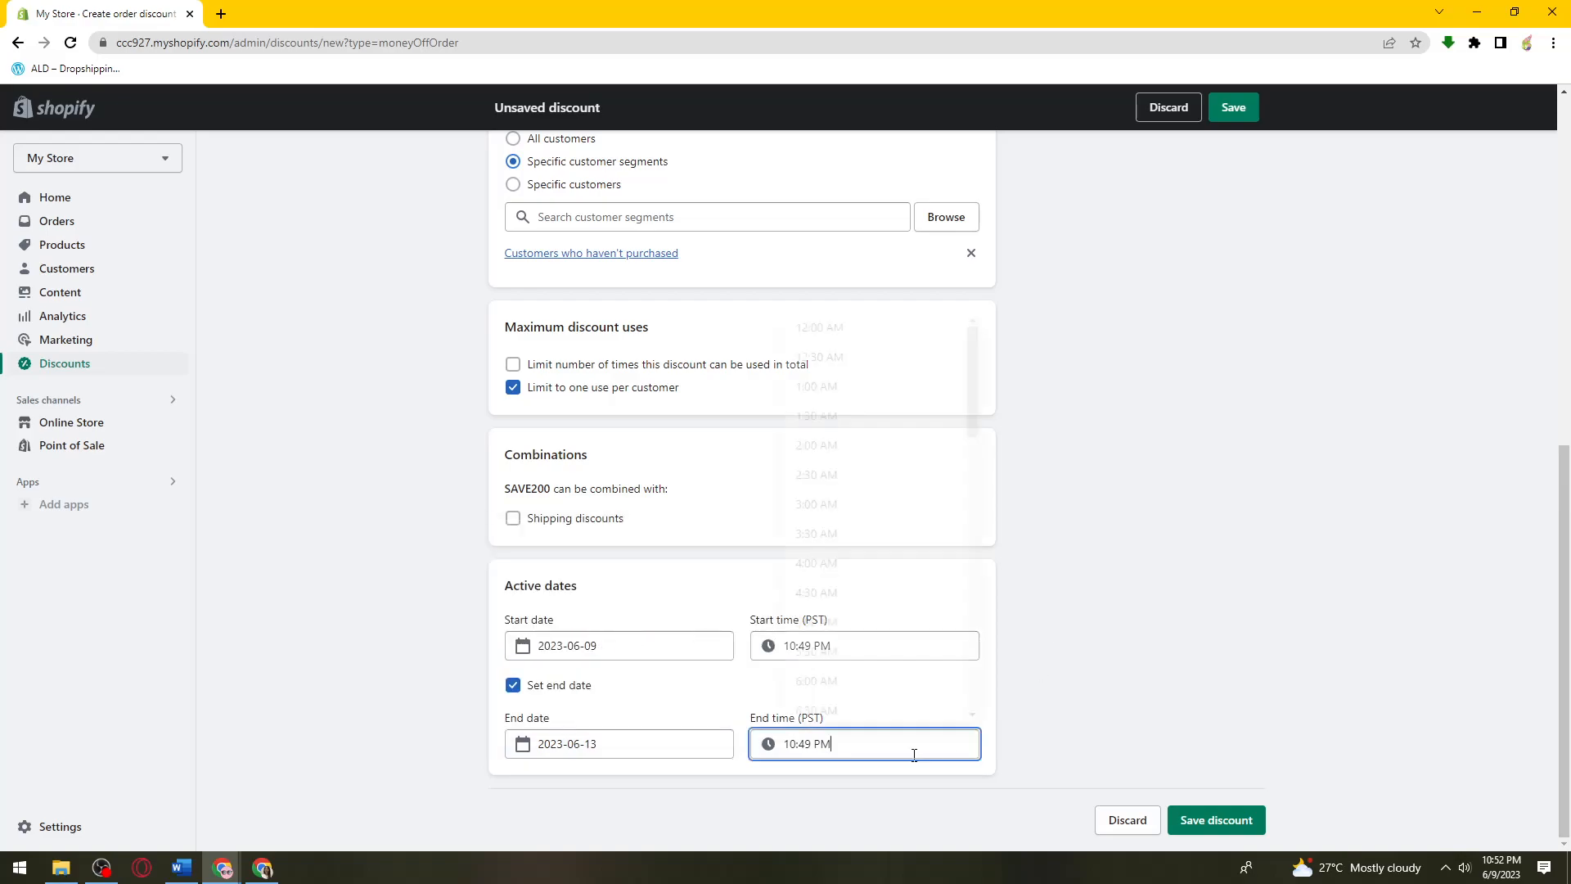
{"action": "left_click_drag", "start_coordinate": [1168, 624], "coordinate": [1124, 609]}
{"action": "left_click", "coordinate": [908, 675]}
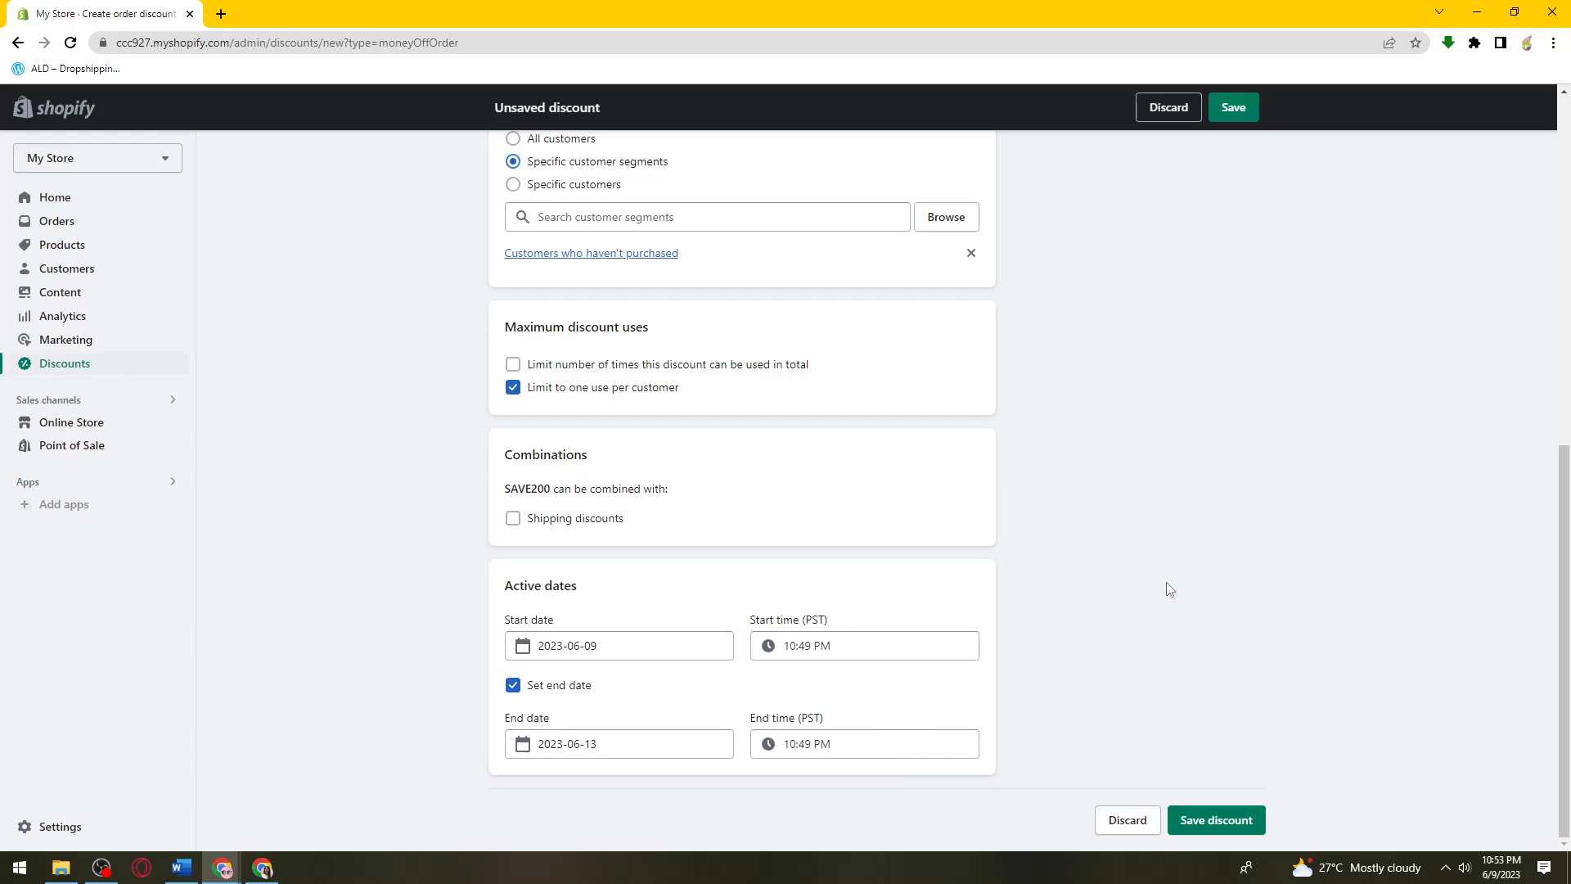
Review the details in the discount summary and save the discount.
{"action": "scroll", "coordinate": [1168, 589], "scroll_direction": "up", "scroll_amount": 8}
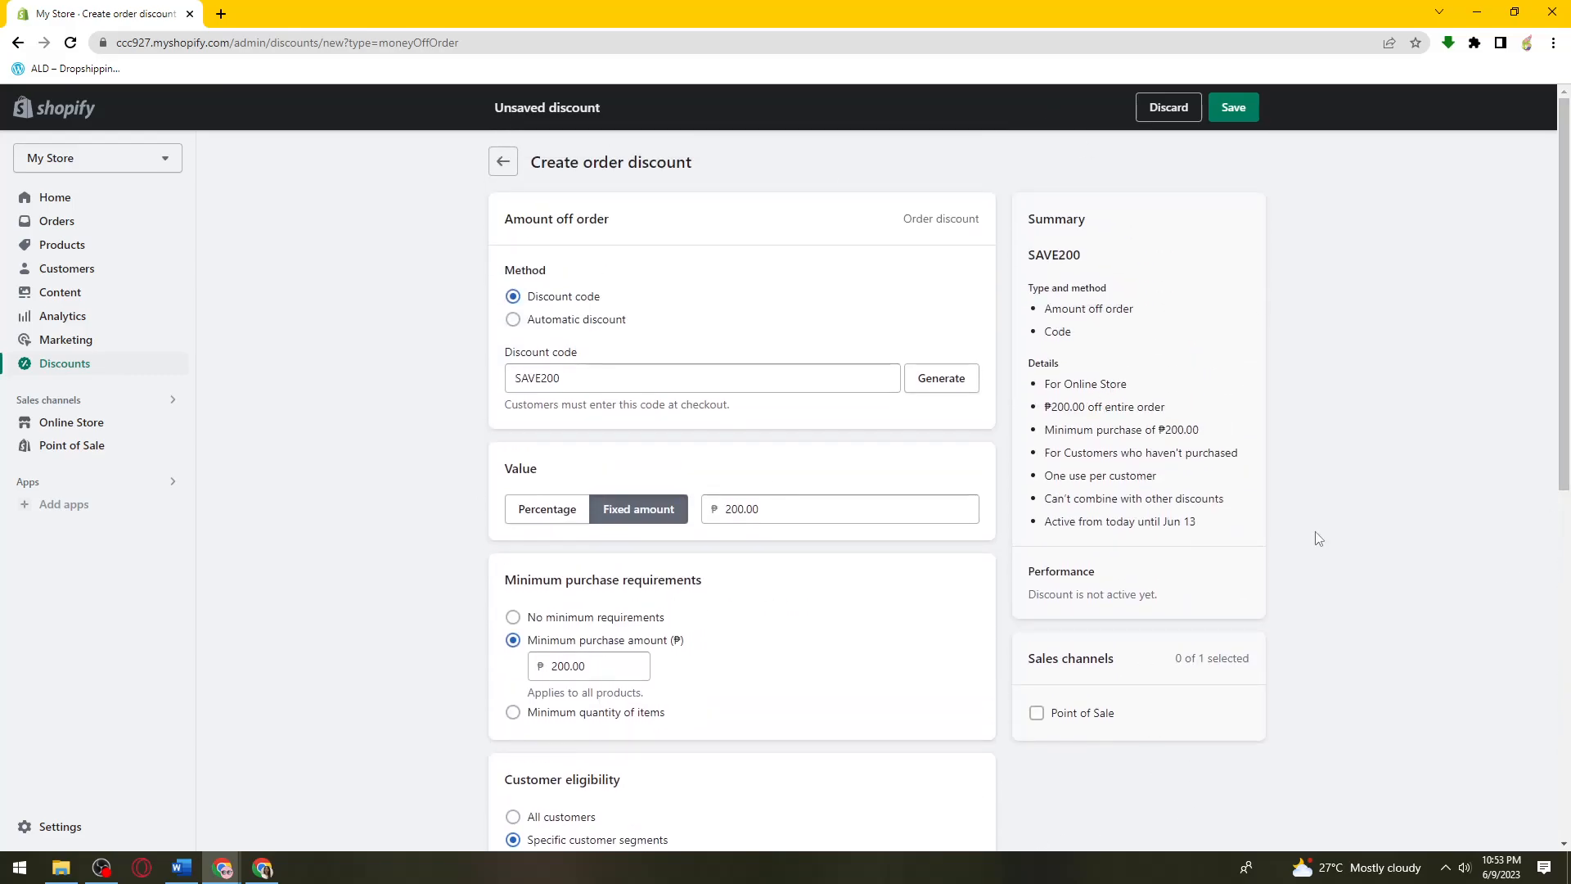
{"action": "left_click_drag", "start_coordinate": [1029, 368], "coordinate": [1241, 545]}
{"action": "left_click", "coordinate": [1342, 397]}
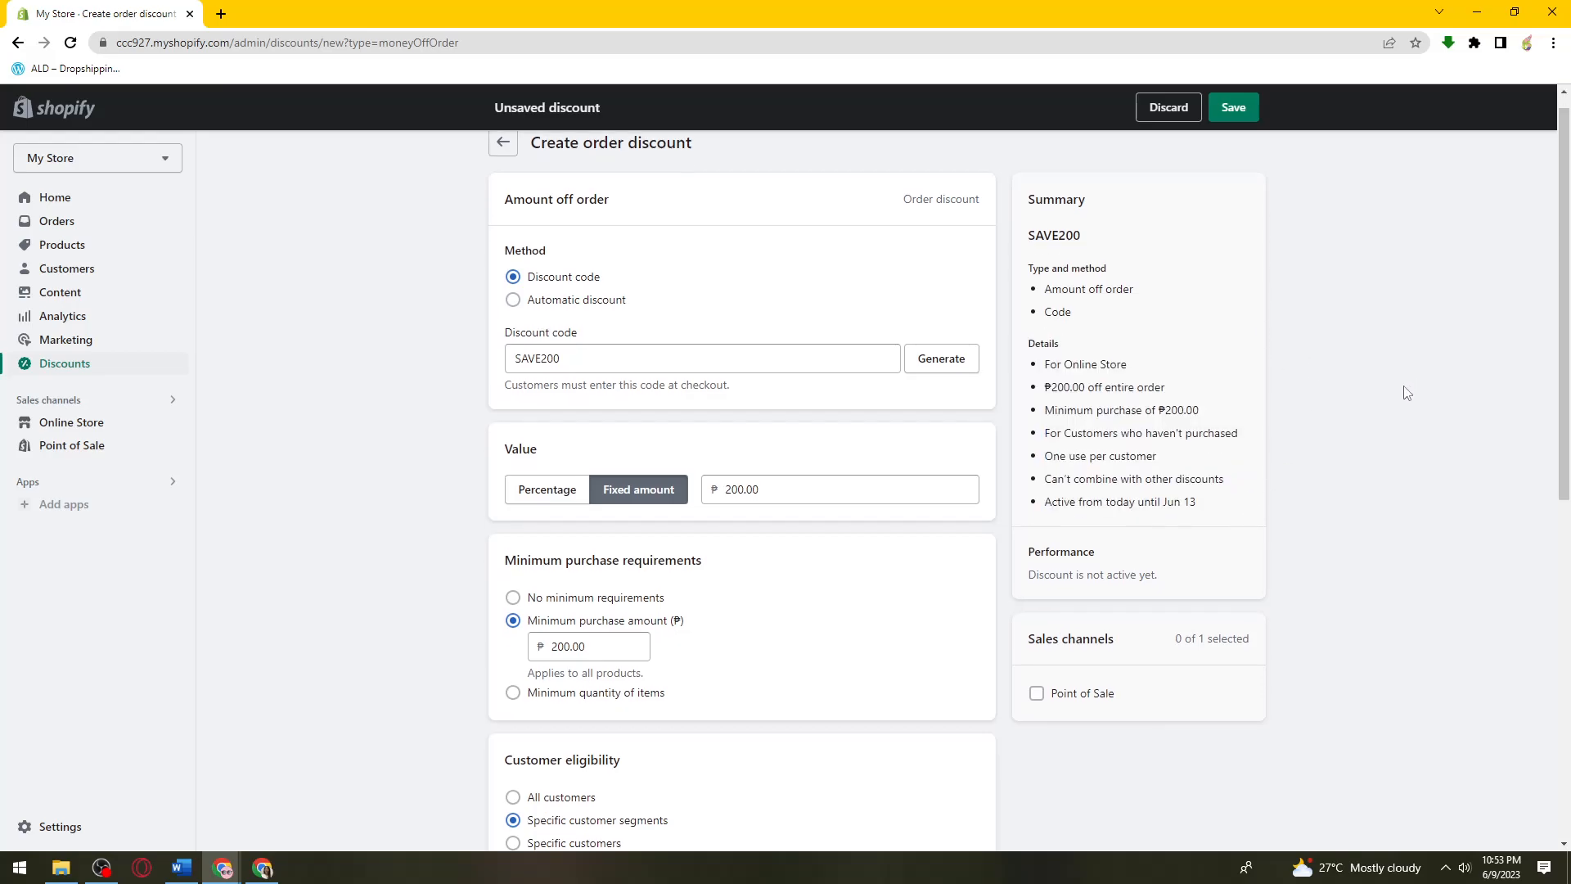
{"action": "scroll", "coordinate": [1401, 401], "scroll_direction": "down", "scroll_amount": 5}
{"action": "left_click", "coordinate": [1245, 110]}
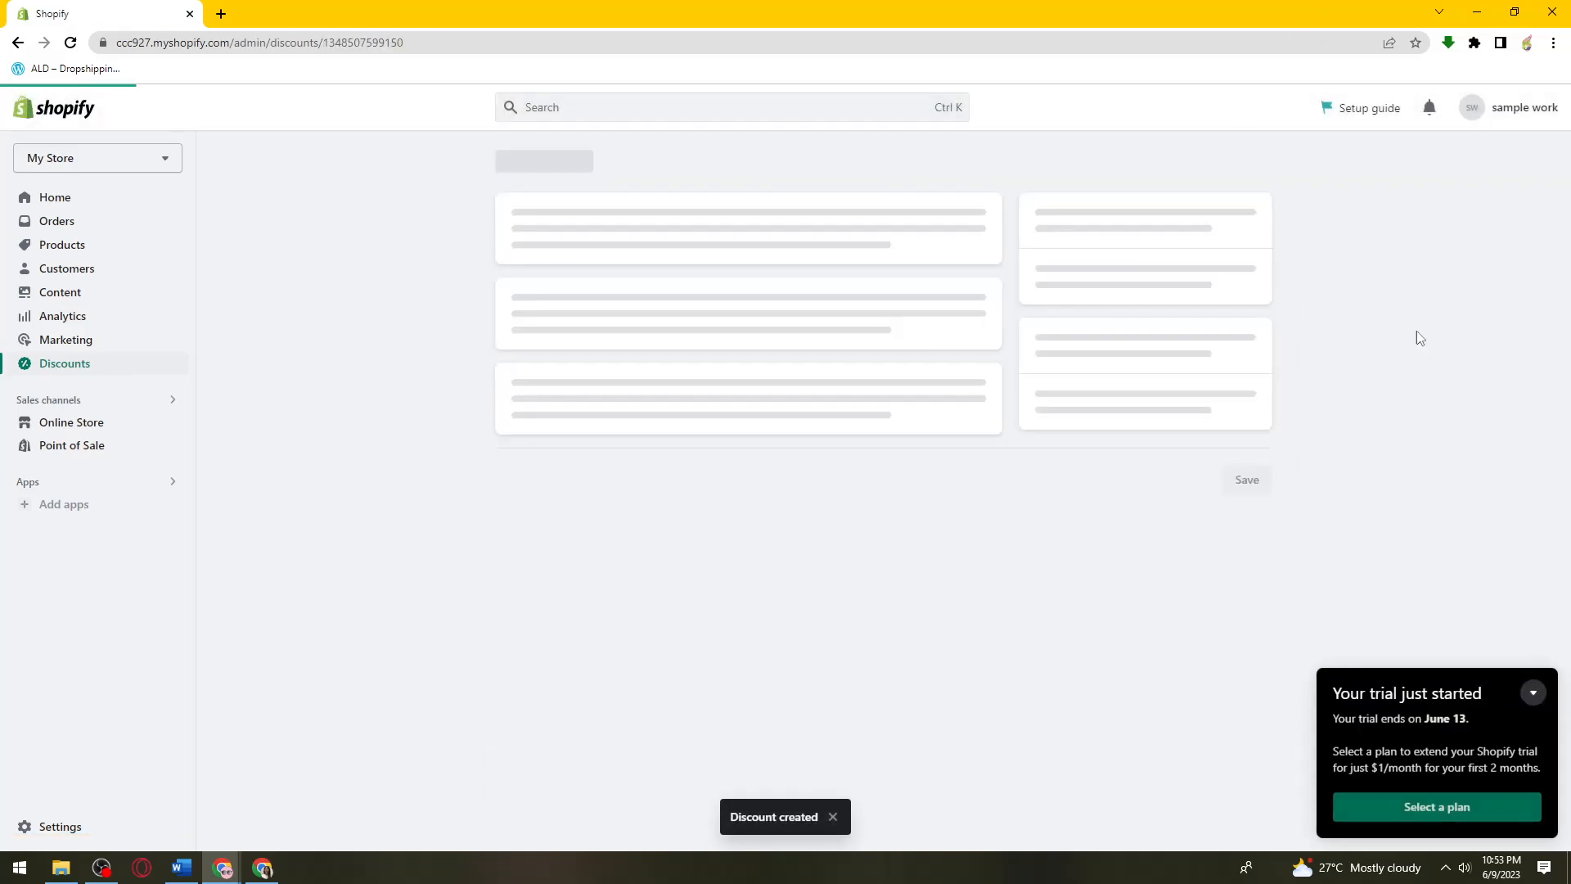
Collapse the trial notice and read the shareable link information for the created discount.
{"action": "left_click", "coordinate": [1529, 698]}
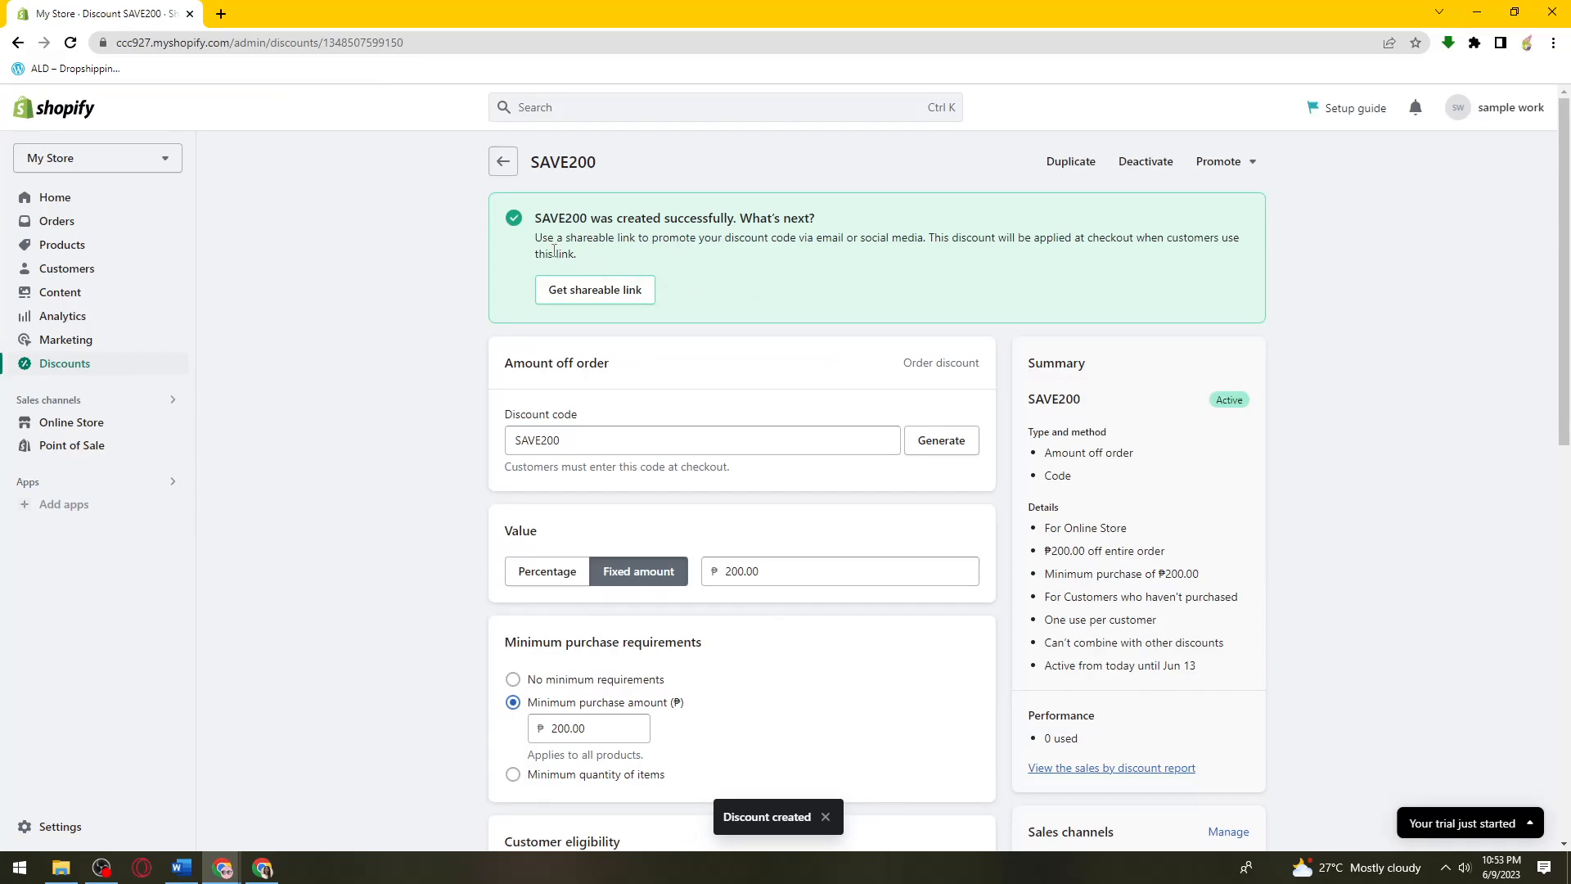
{"action": "left_click_drag", "start_coordinate": [539, 238], "coordinate": [610, 260]}
{"action": "left_click", "coordinate": [1323, 317]}
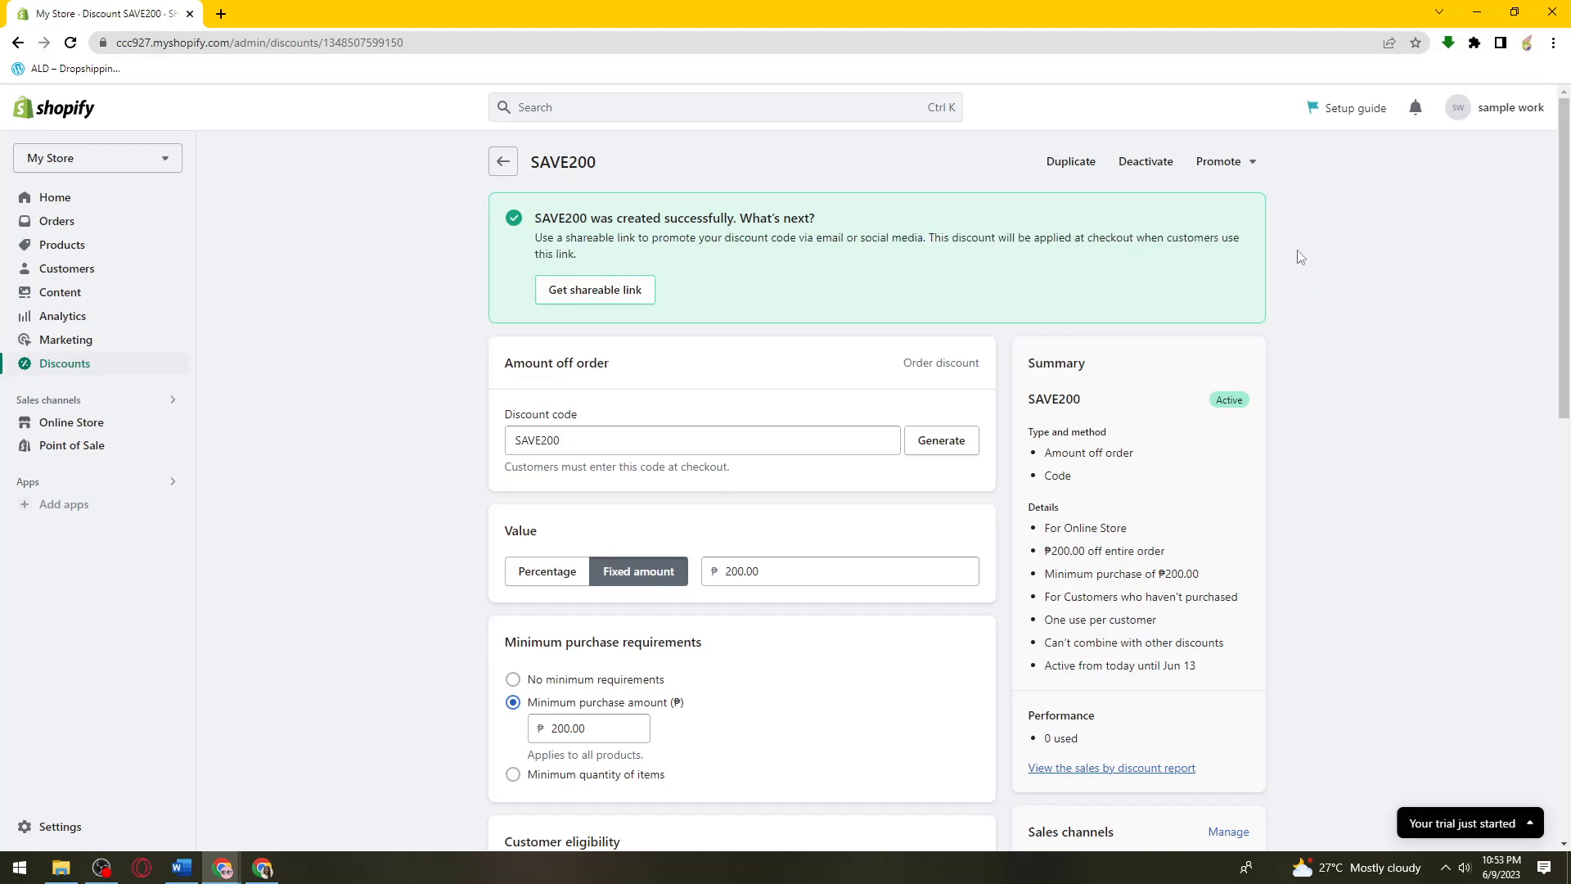